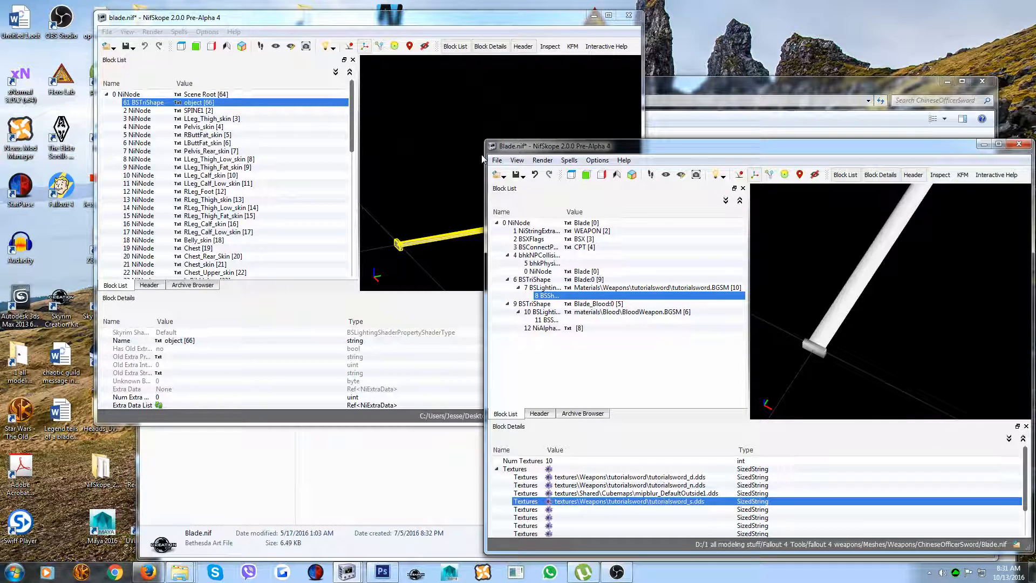
- Save the tutorial sword mesh as Blade.nif in Fallout 4's Data\Meshes\Weapons\Tutorialsword folder
left_click(496, 160)
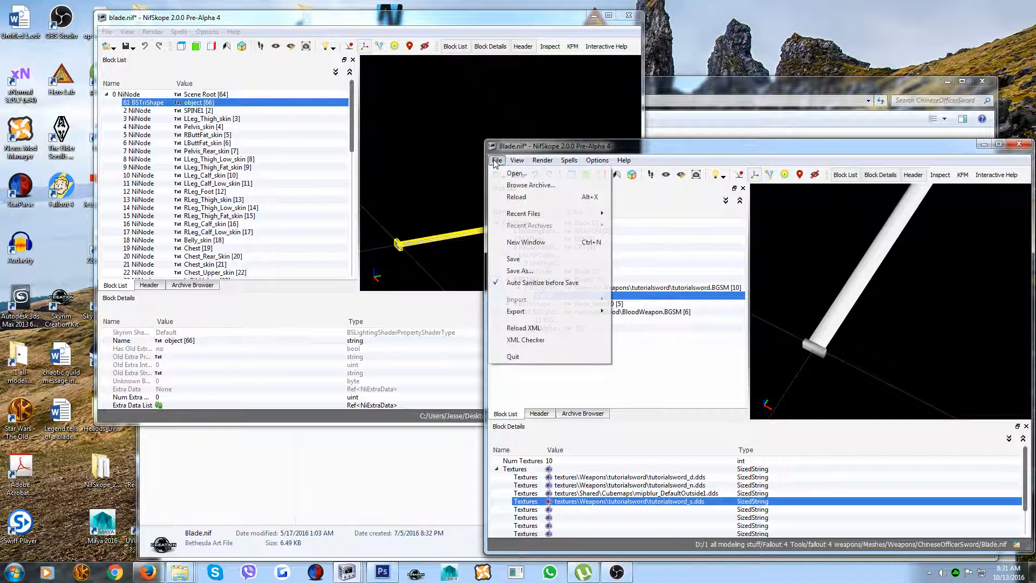
left_click(511, 273)
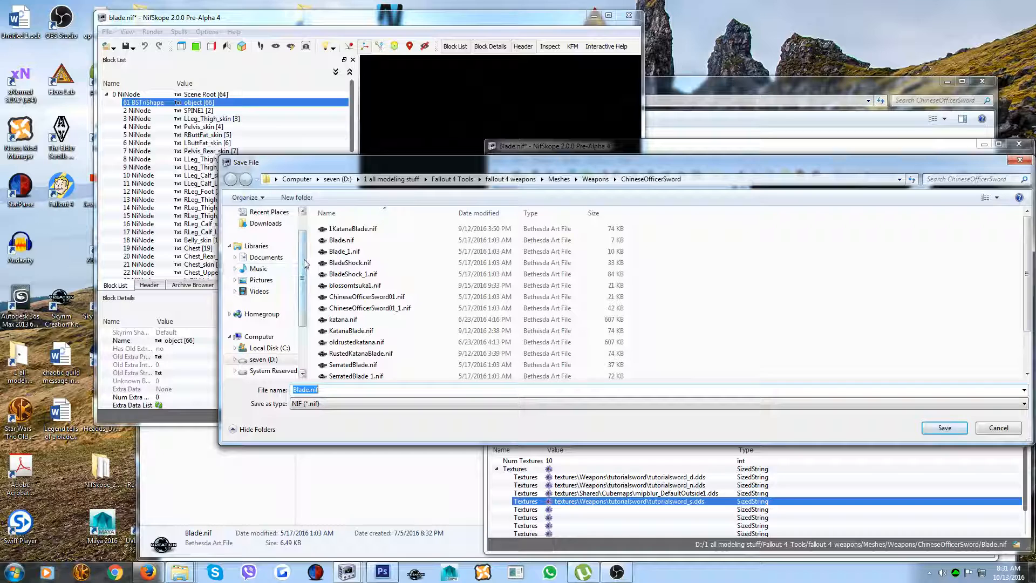
scroll(305, 263, "up", 1)
left_click(265, 229)
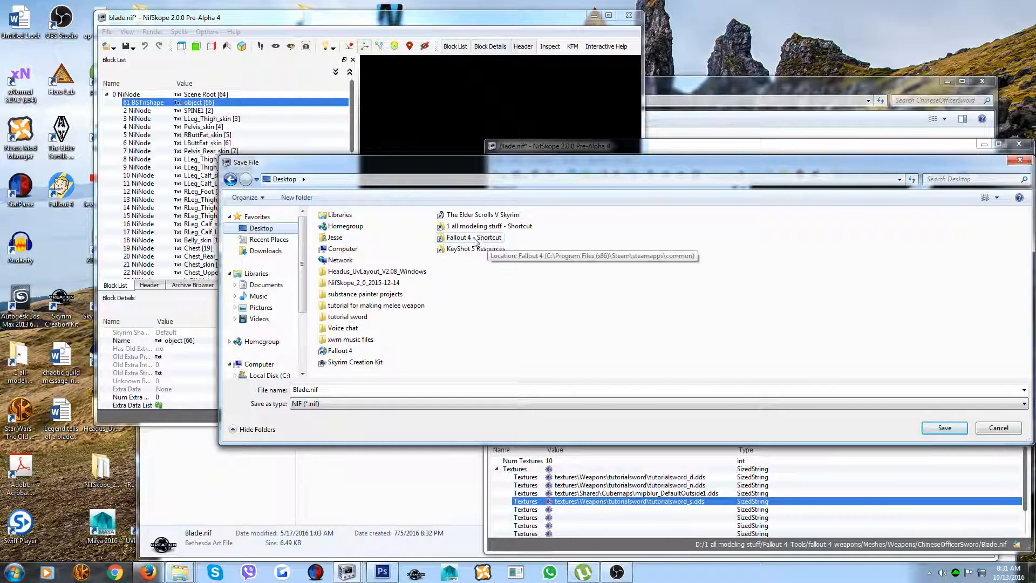
double_click(457, 239)
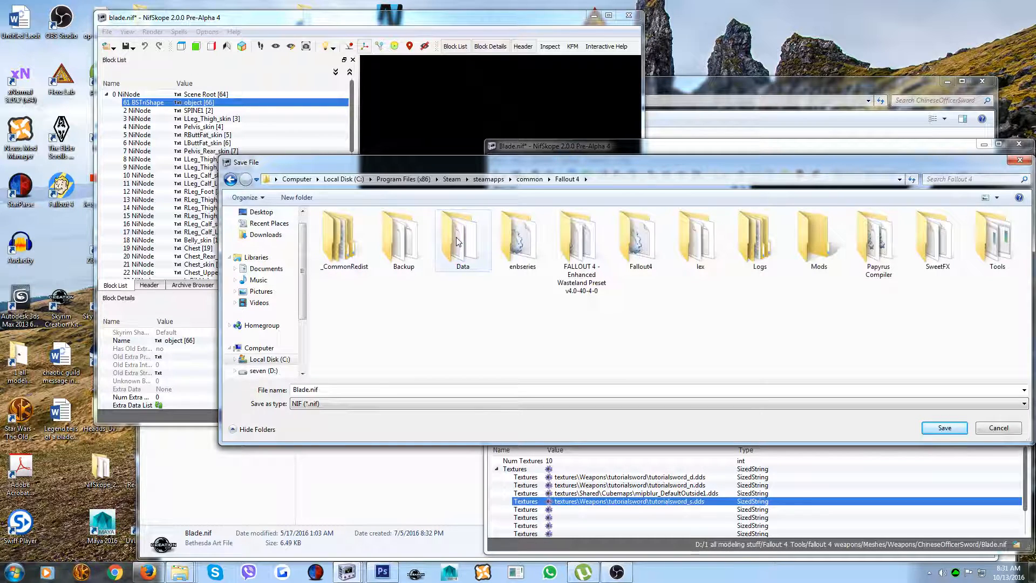
double_click(457, 241)
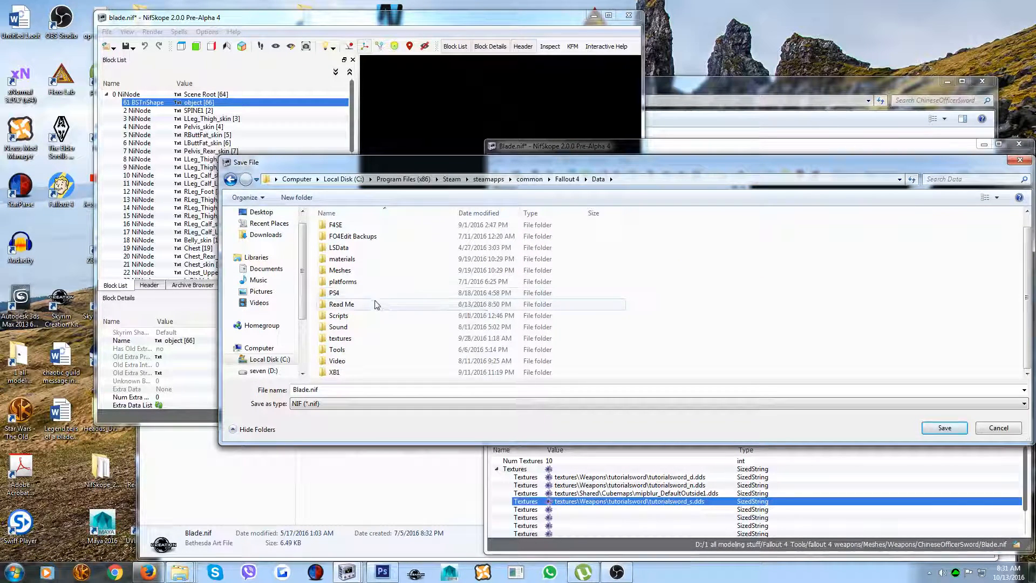
double_click(340, 270)
scroll(340, 274, "down", 3)
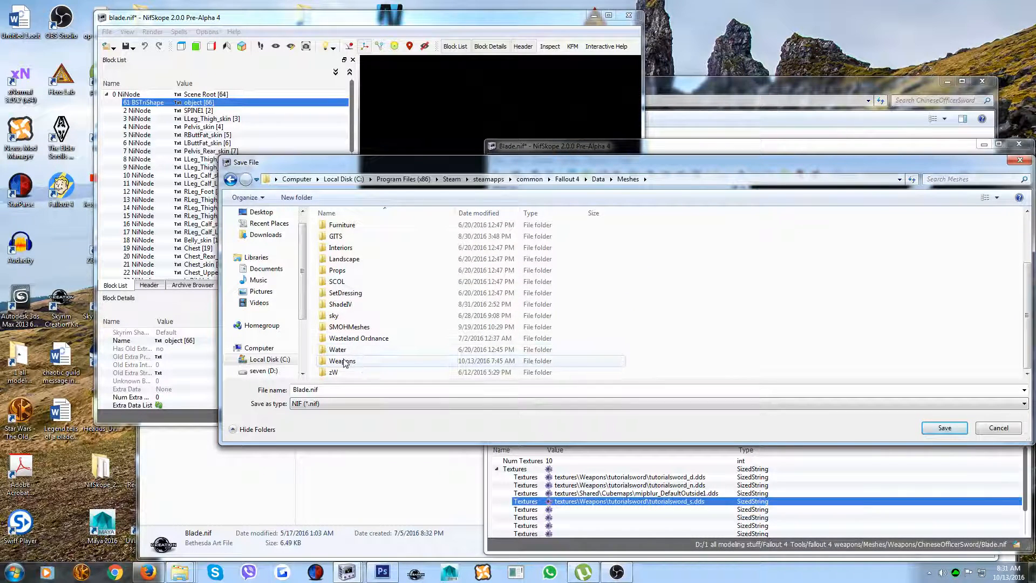
double_click(343, 361)
double_click(344, 283)
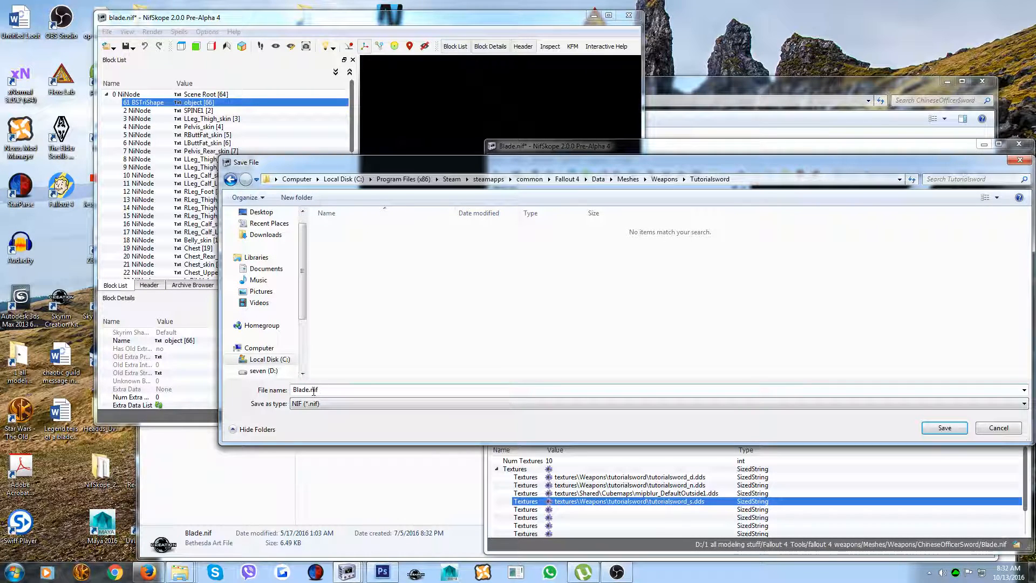
left_click(944, 428)
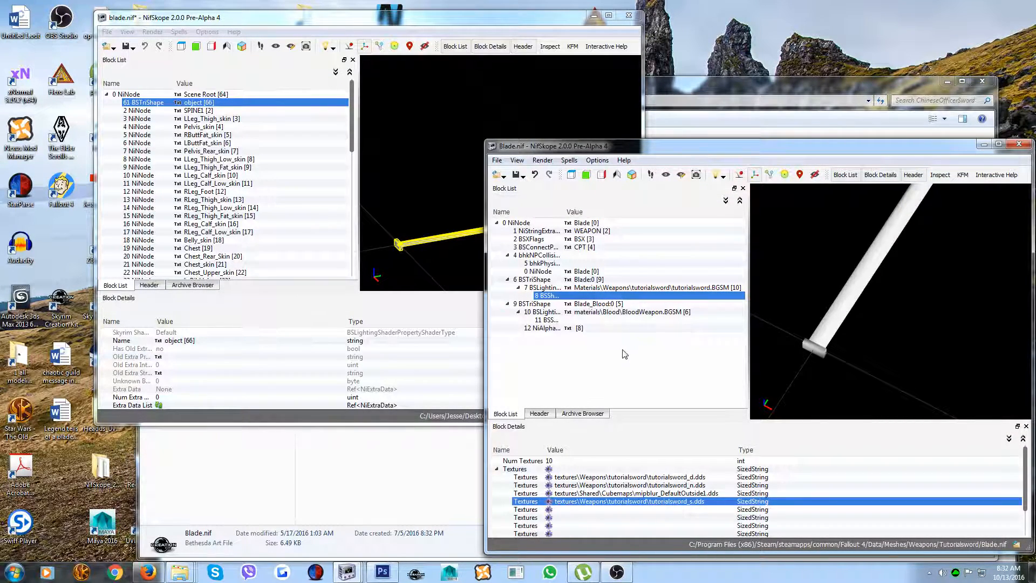
- Close both blade mesh windows, discarding the unsaved changes to the body slide blade.nif
left_click(1020, 145)
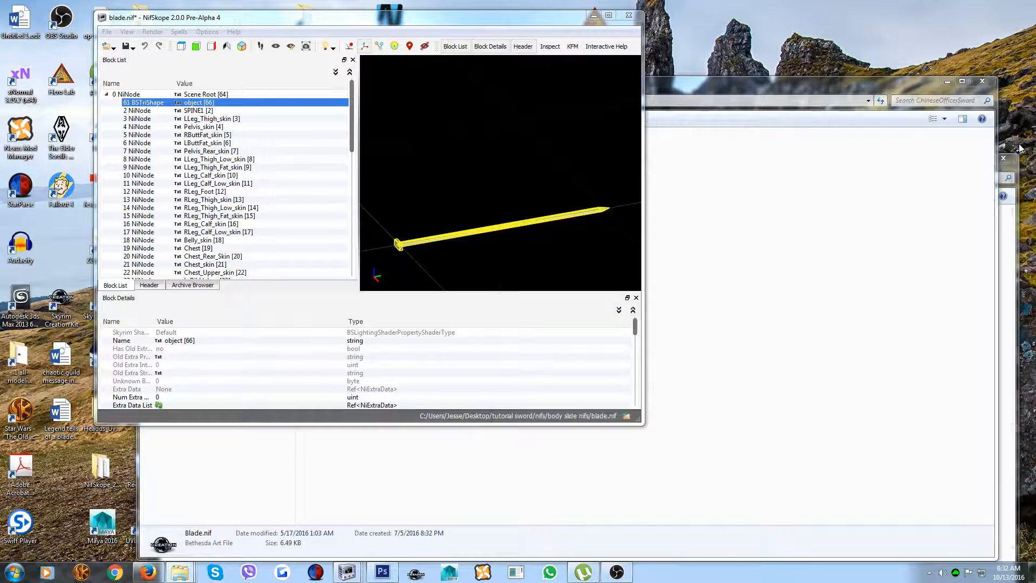
left_click(629, 17)
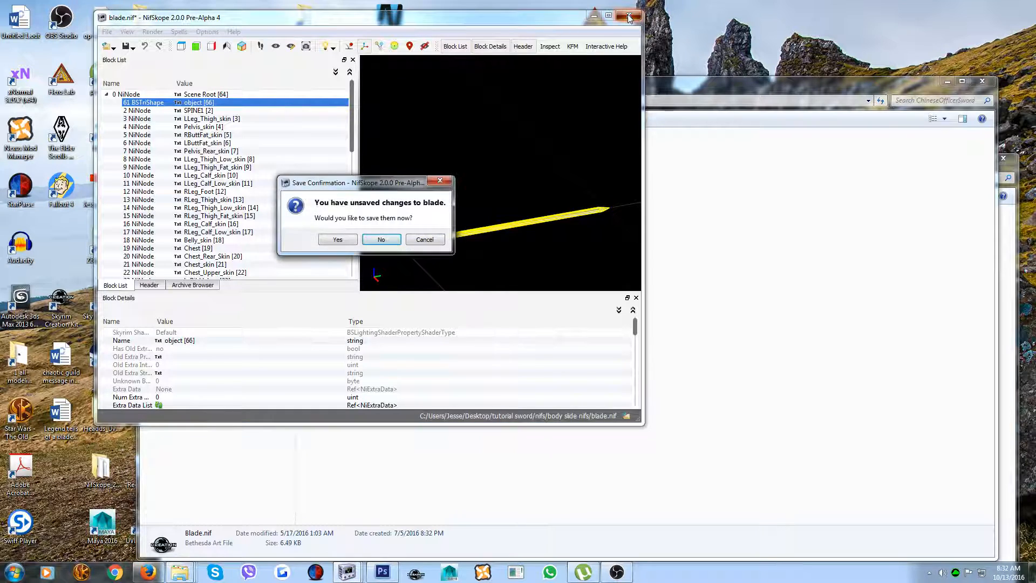
left_click(380, 240)
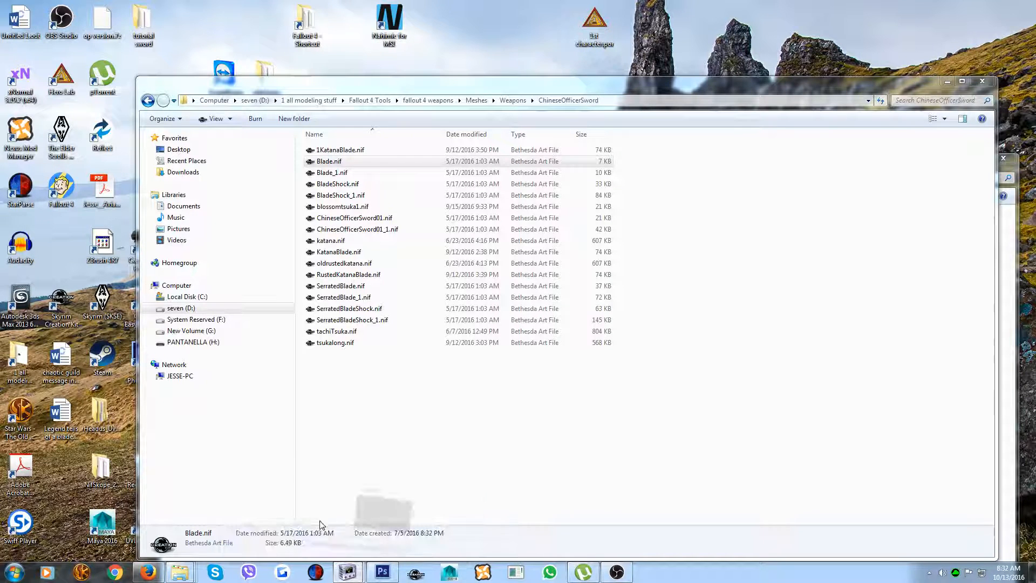
- Bring up the two empty NifSkope windows and arrange them clear of the ChineseOfficerSword folder's file list
left_click(348, 570)
left_click(405, 508)
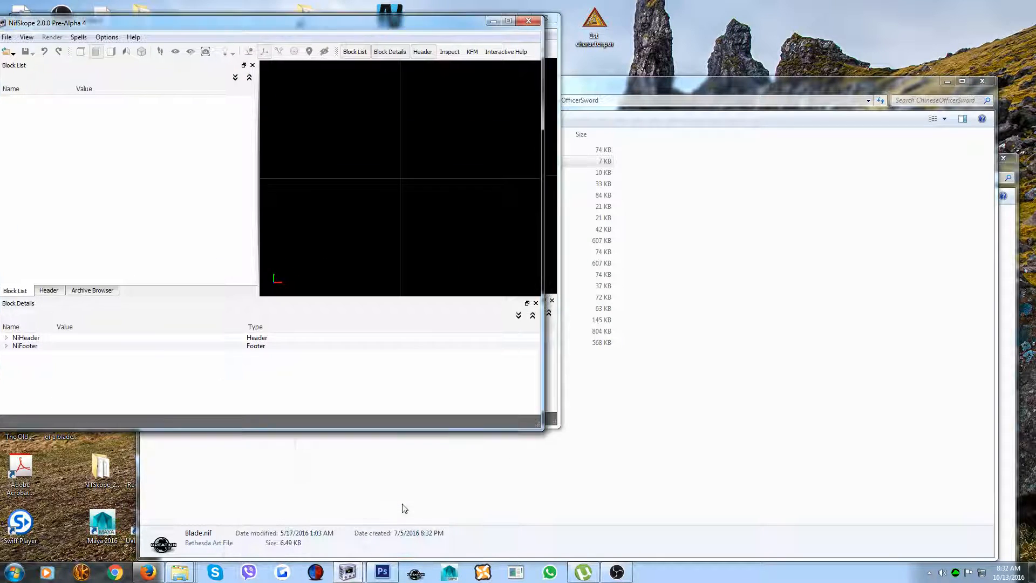
left_click_drag(269, 30, 726, 24)
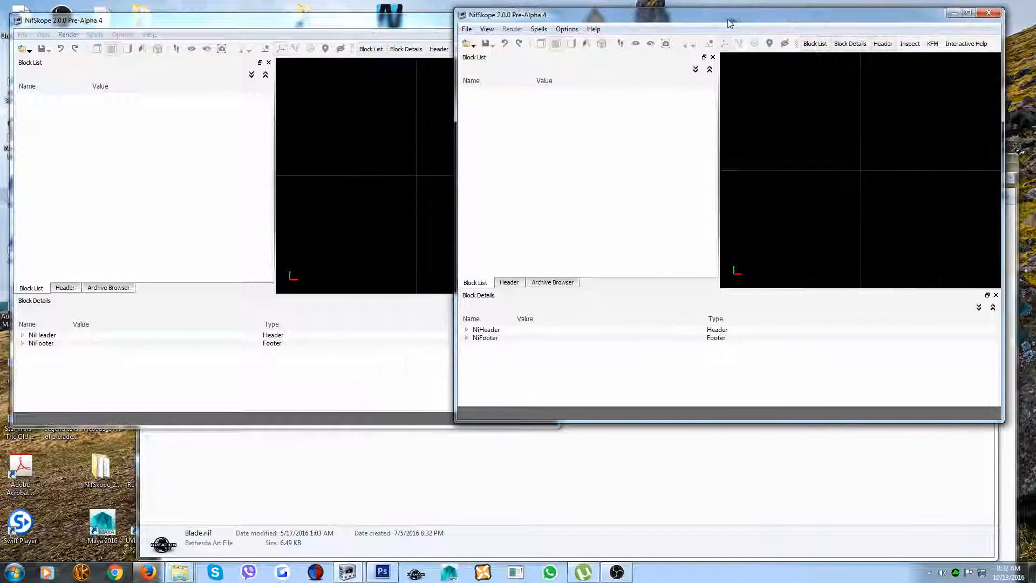
left_click_drag(258, 23, 733, 175)
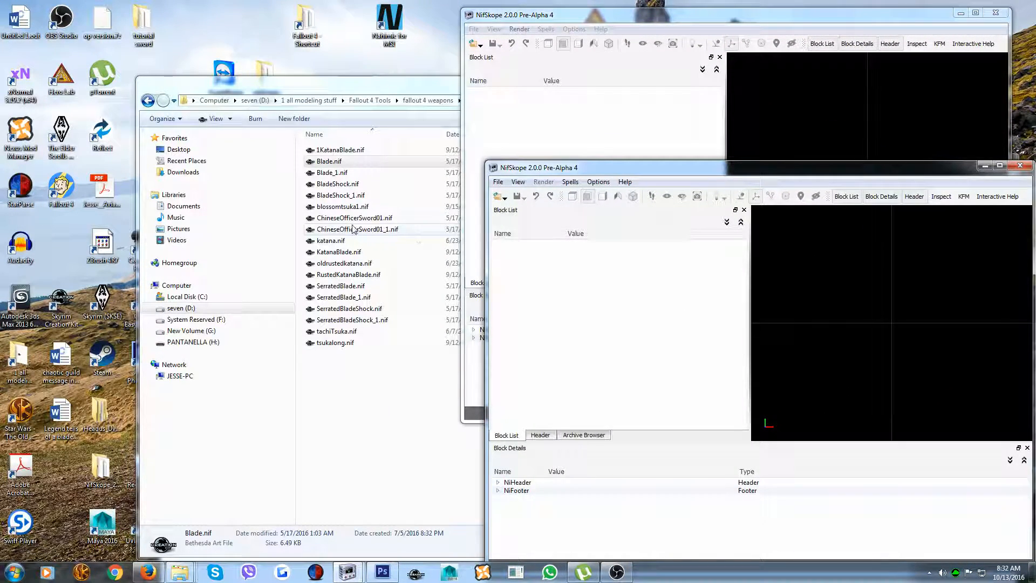
- Load ChineseOfficerSword01.nif from the ChineseOfficerSword folder into the lower NifSkope window and minimize that folder
left_click(356, 230)
left_click(353, 221)
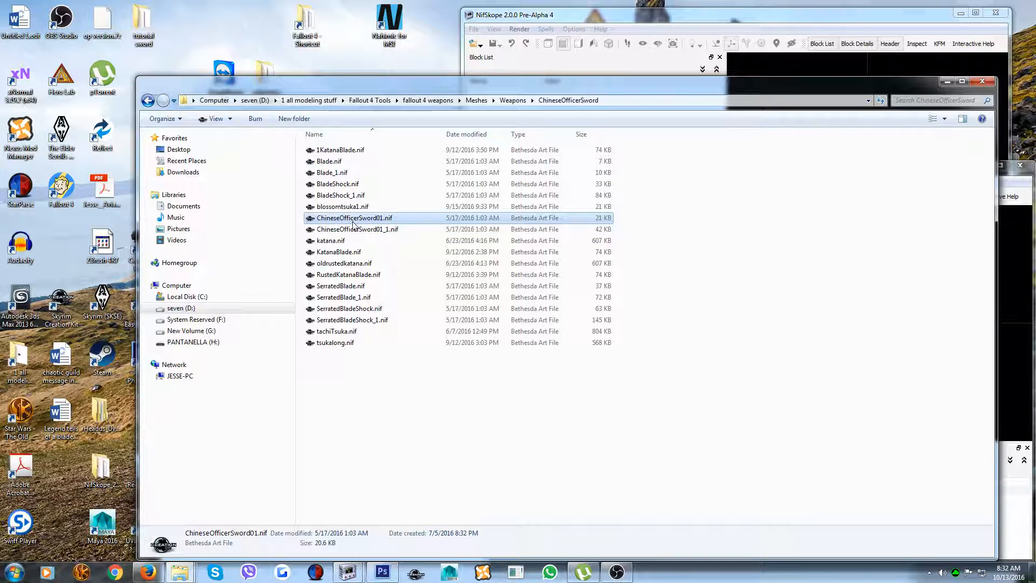
left_click_drag(643, 84, 611, 212)
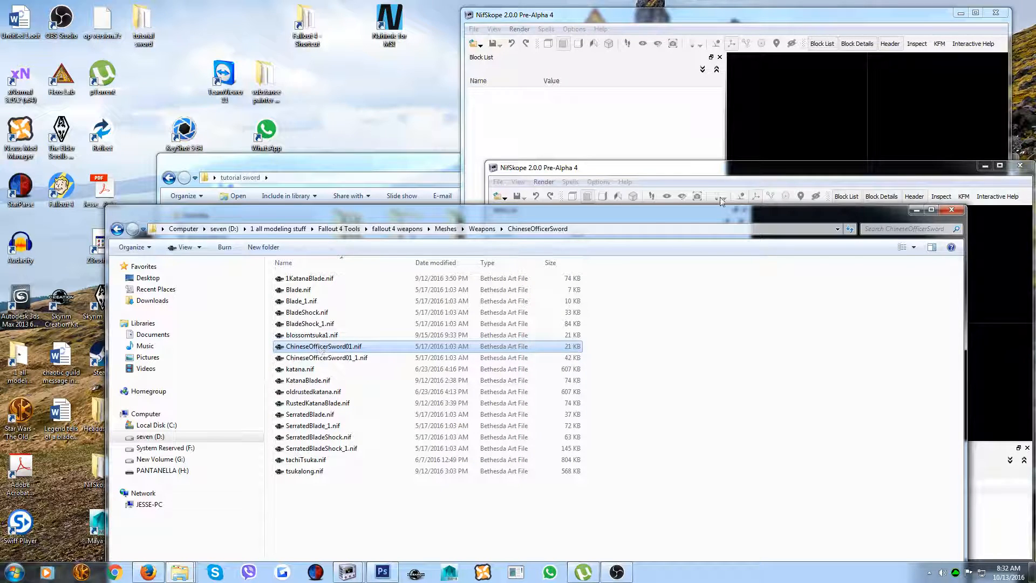
left_click_drag(310, 348, 1000, 366)
left_click_drag(804, 214, 608, 193)
left_click_drag(902, 307, 783, 350)
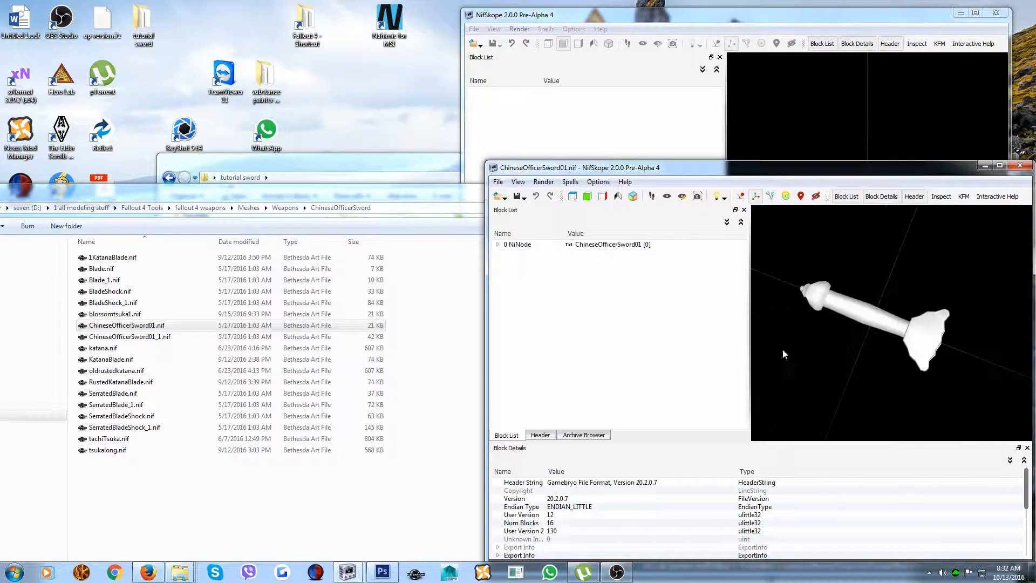
left_click_drag(875, 338, 916, 288)
left_click(426, 187)
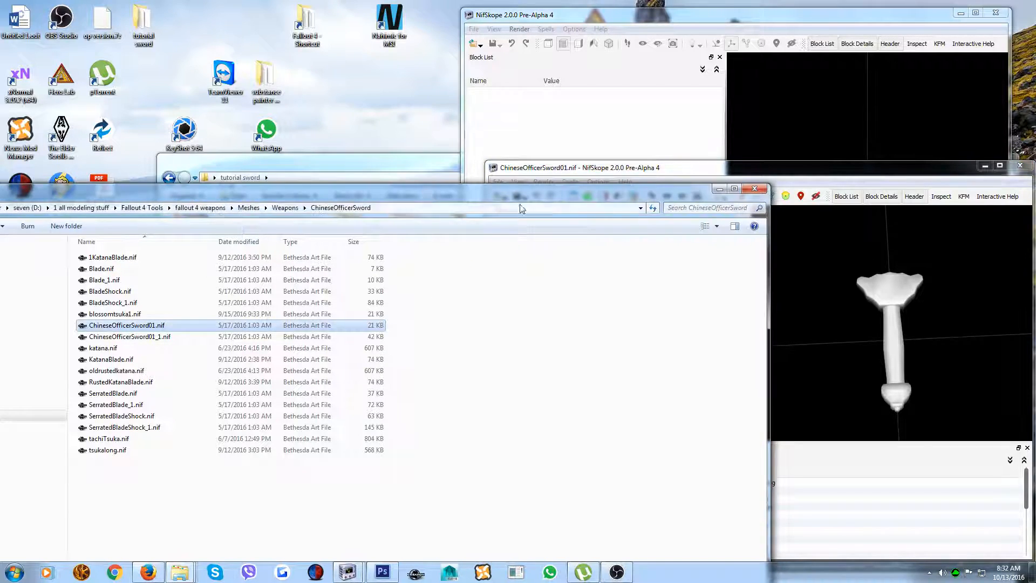
left_click(720, 190)
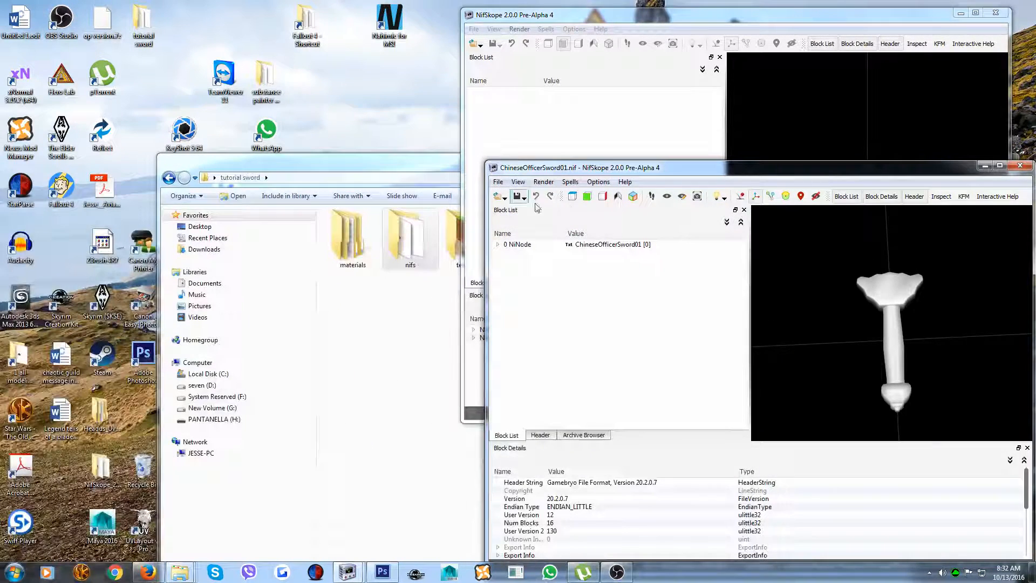
- Load handle.nif from tutorial sword\nifs\body slide nifs into the upper NifSkope window and minimize the folder
left_click(391, 167)
left_click_drag(678, 163, 498, 141)
double_click(217, 240)
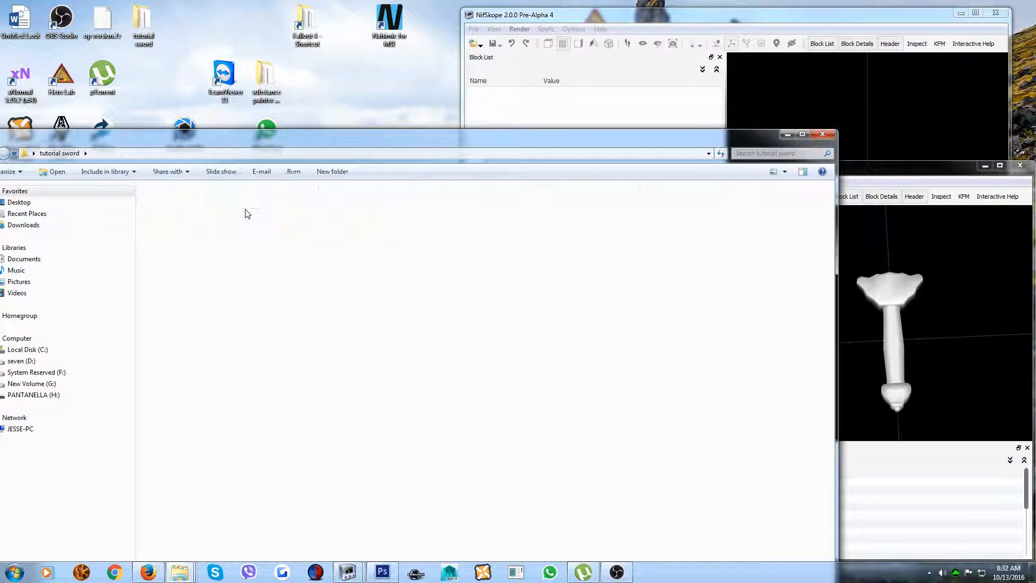
double_click(167, 203)
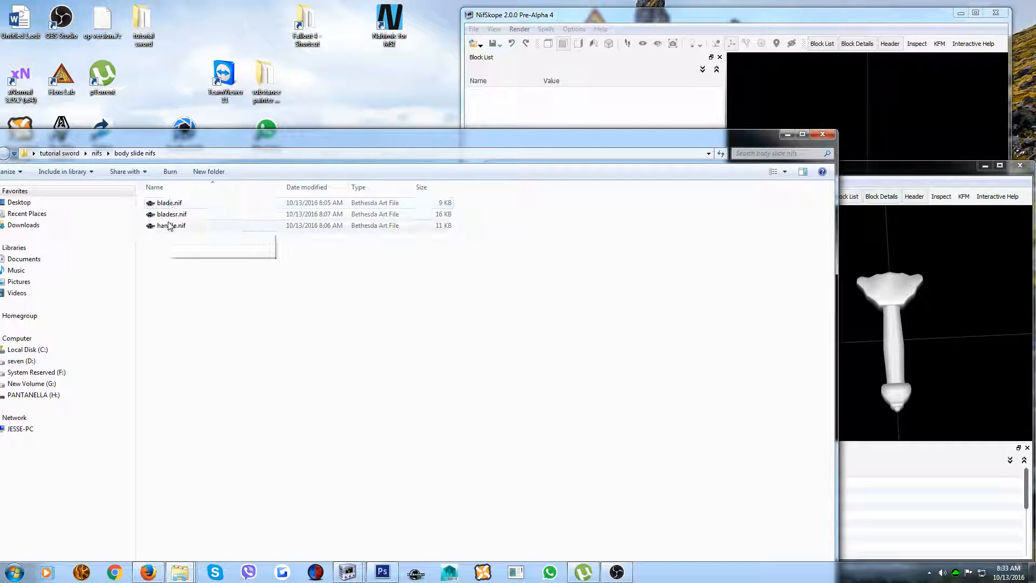
left_click_drag(169, 225, 898, 143)
left_click(788, 134)
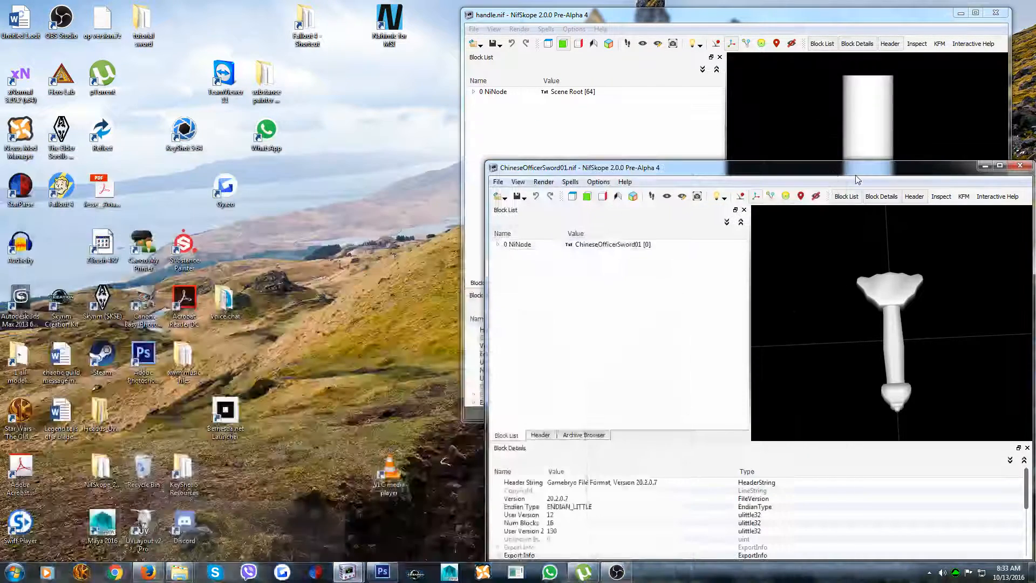
- Move the ChineseOfficerSword01.nif window lower to uncover handle.nif and select the handle mesh in its viewport
left_click_drag(850, 176, 849, 241)
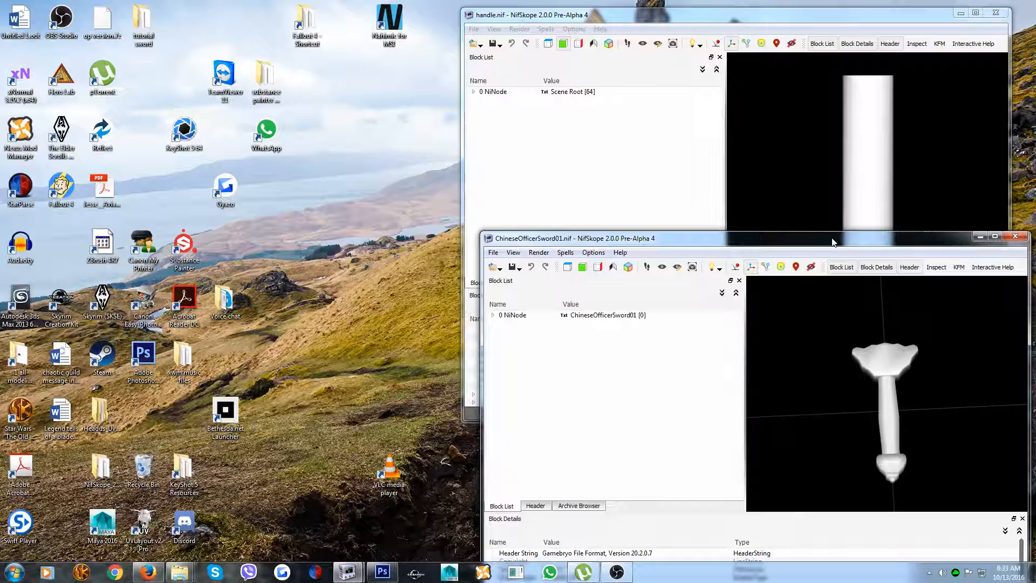
left_click(835, 223)
left_click_drag(815, 174, 859, 190)
left_click(874, 158)
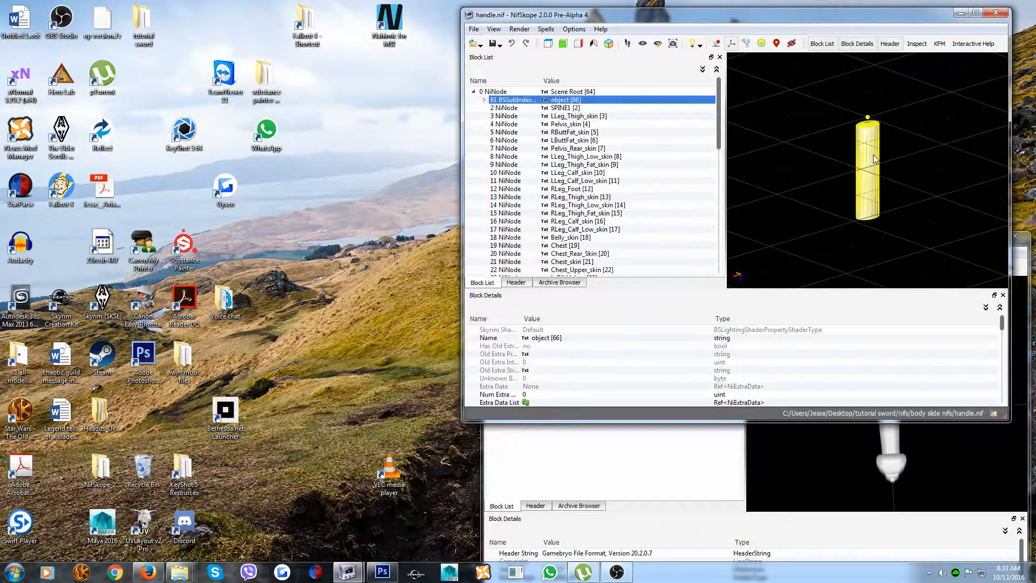
right_click(875, 158)
- Remove the skin and lighting shader property blocks from the handle's BSSubIndexTriShape
left_click(484, 100)
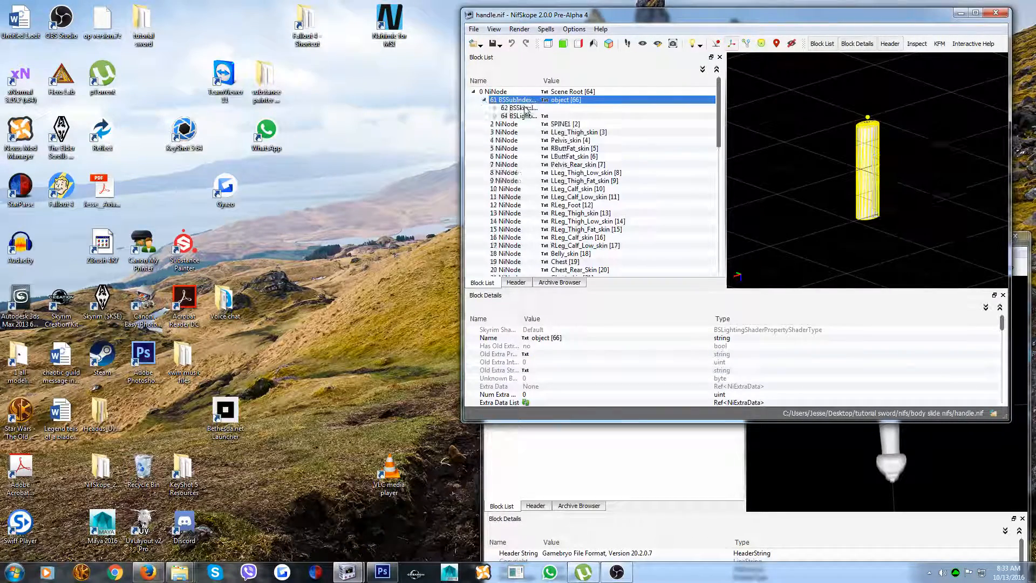
left_click(512, 108)
right_click(527, 109)
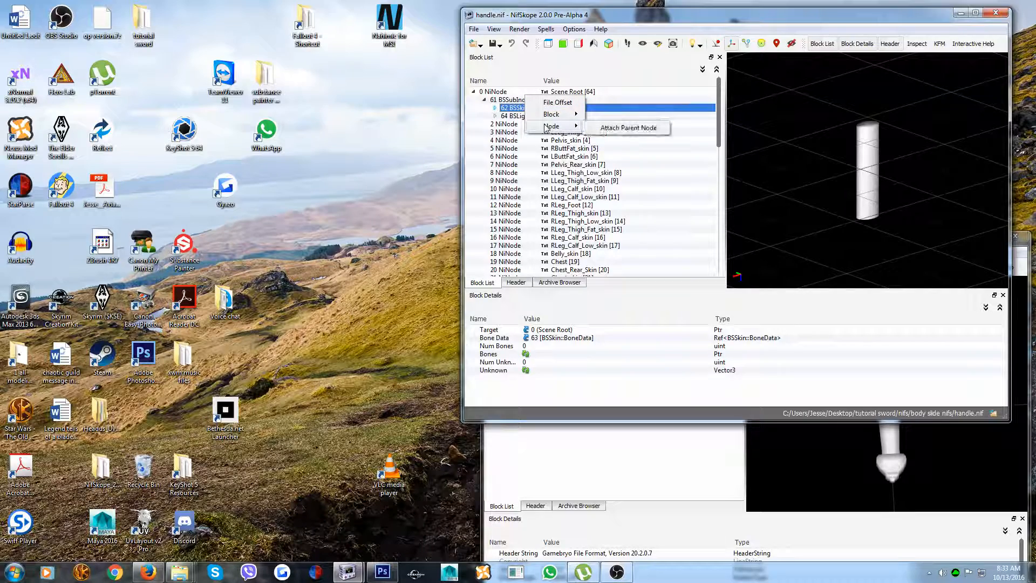
mouse_move(548, 115)
left_click(606, 128)
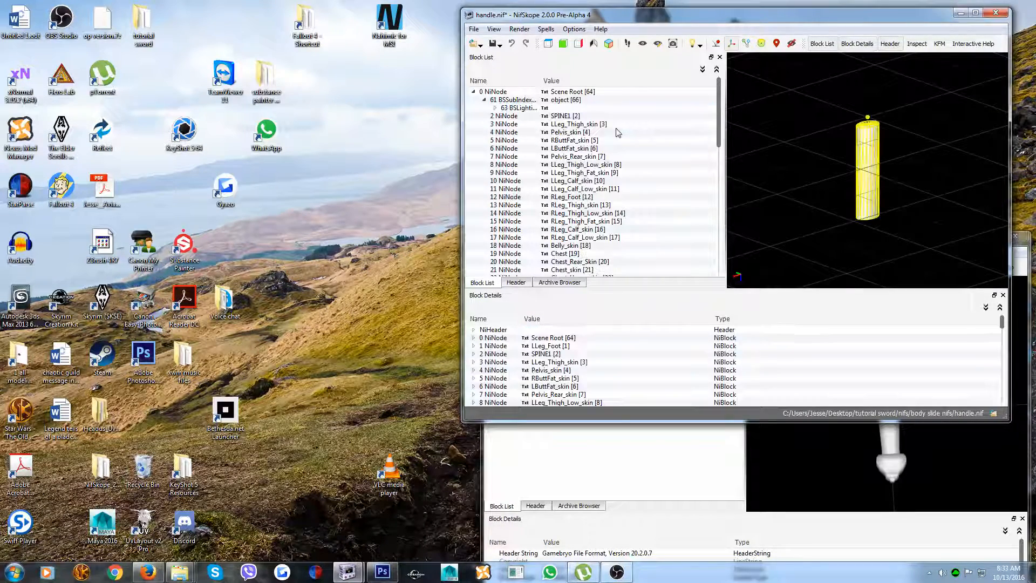
left_click(522, 109)
right_click(522, 110)
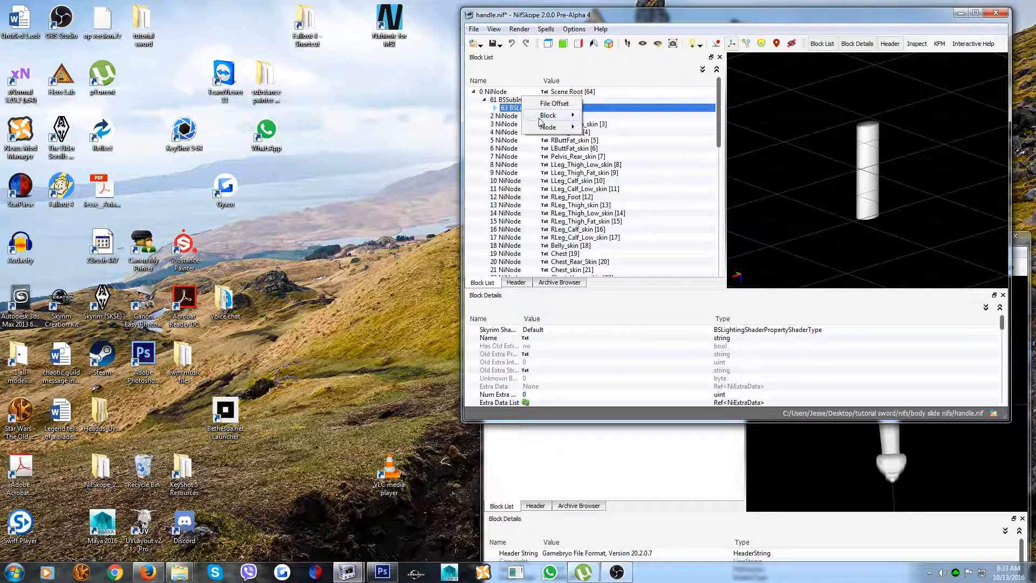
mouse_move(546, 116)
left_click(612, 128)
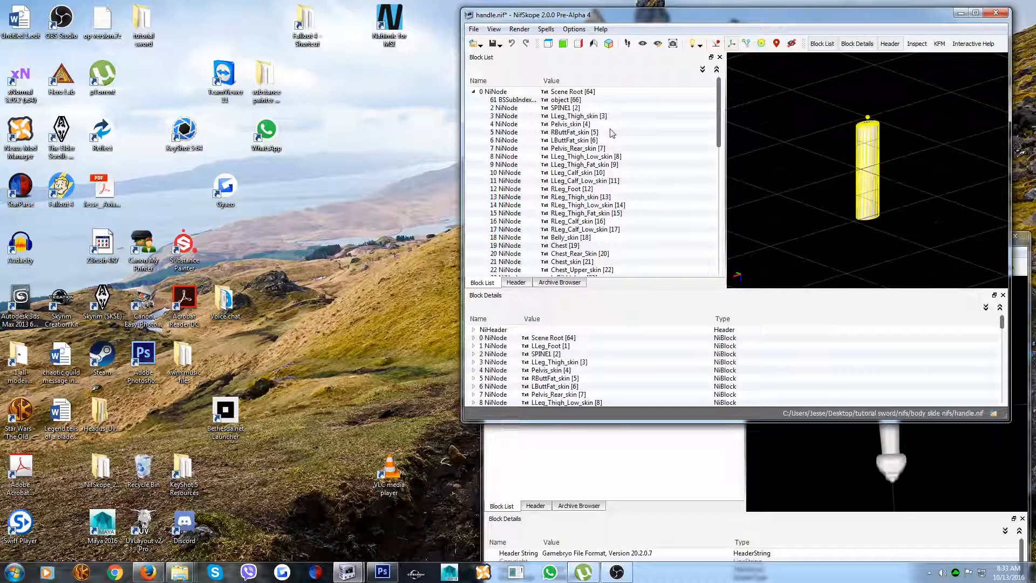
- Edit the handle object's transform, setting the Euler Y rotation to 90 and the scale to 0.09
left_click(522, 101)
right_click(877, 156)
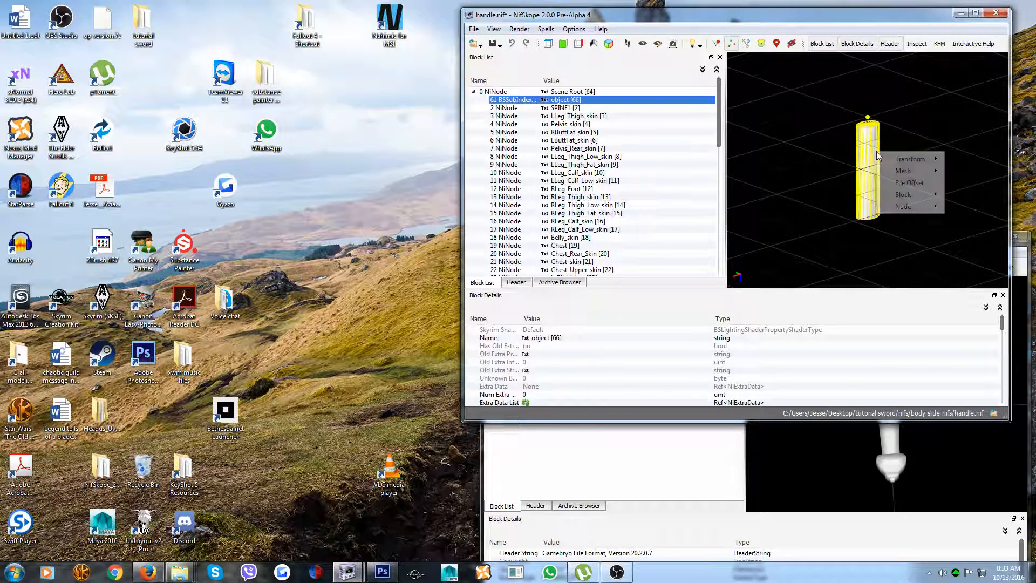
mouse_move(913, 159)
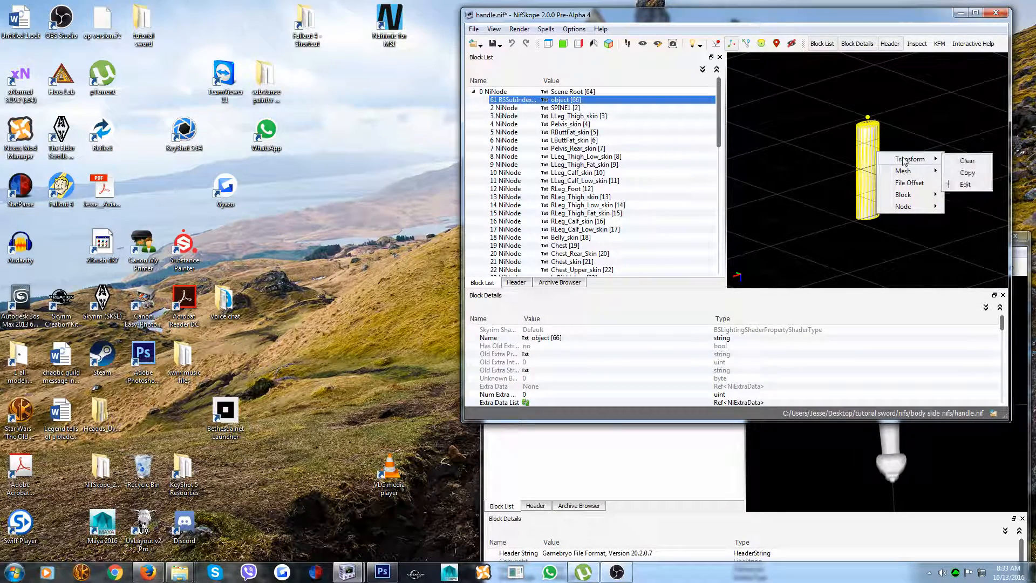
left_click(966, 185)
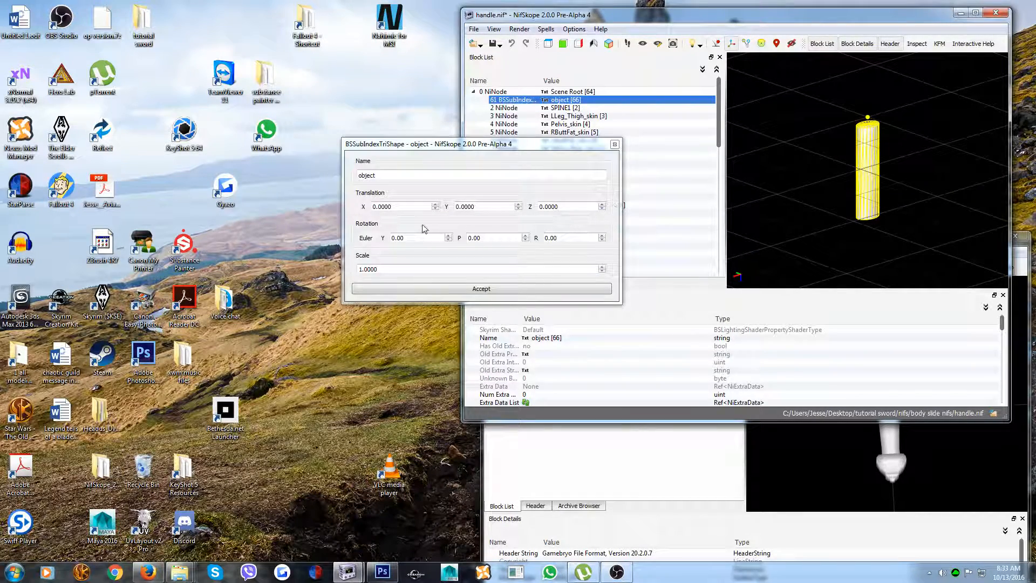
left_click(392, 238)
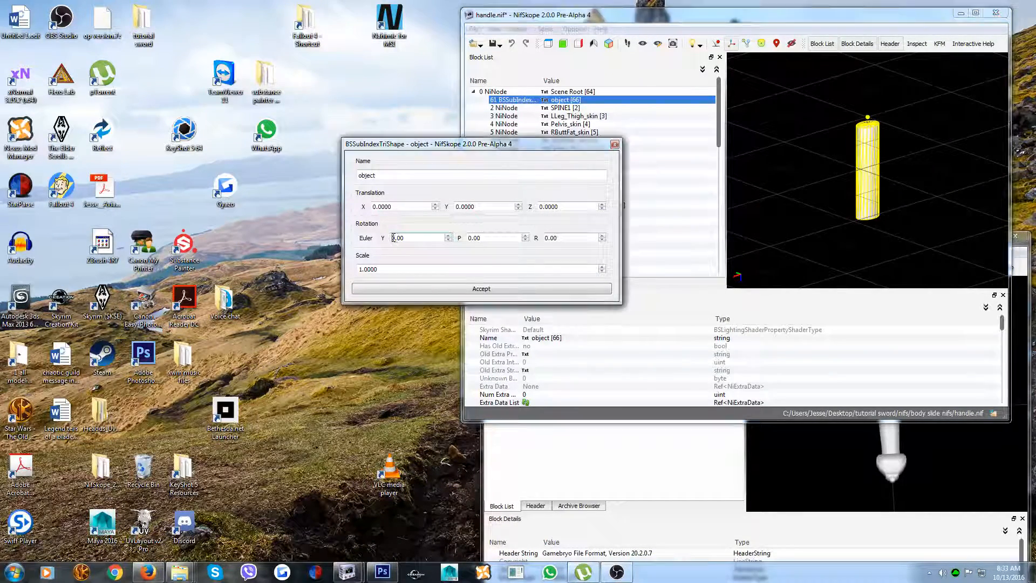
type("9")
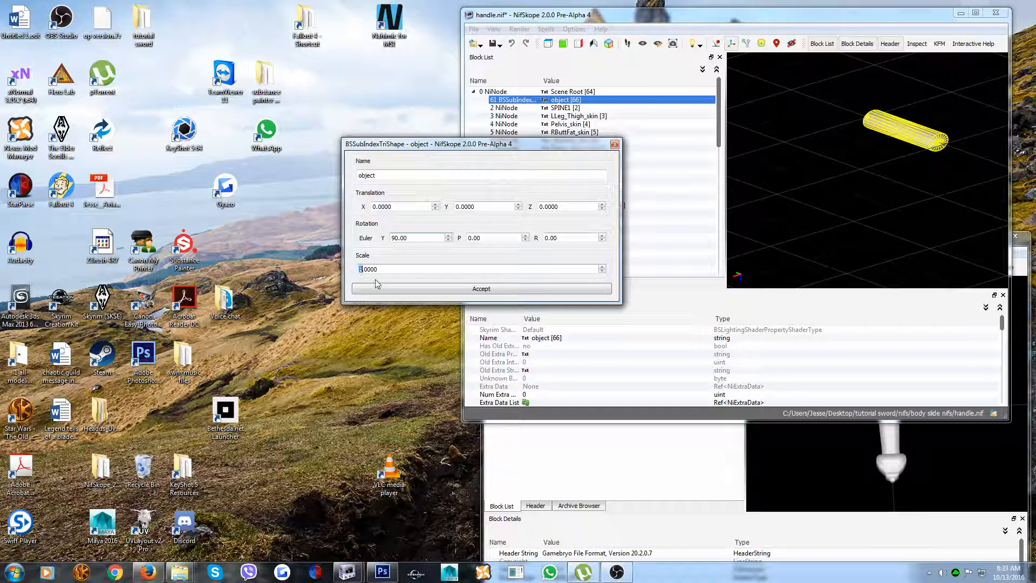
type("0")
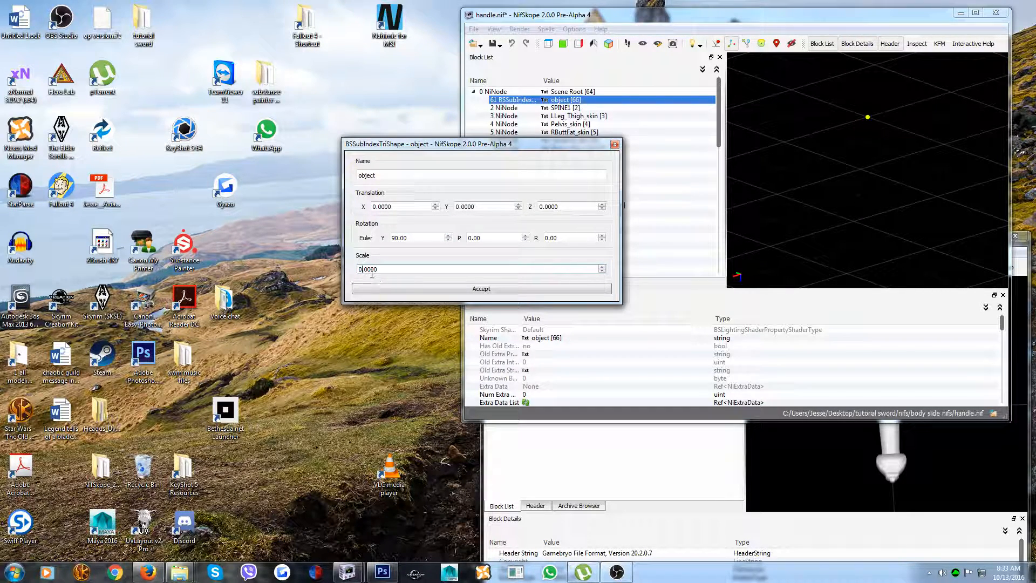
left_click_drag(368, 271, 377, 273)
left_click(513, 294)
- Copy the transformed handle's BSSubIndexTriShape block and minimize the handle.nif window
left_click_drag(899, 118, 916, 189)
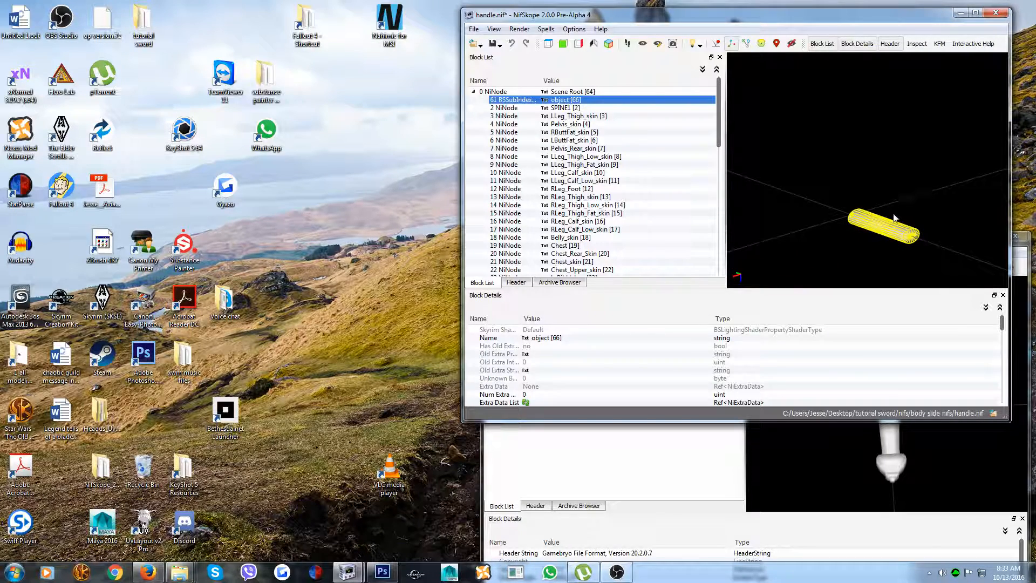
right_click(514, 101)
mouse_move(539, 133)
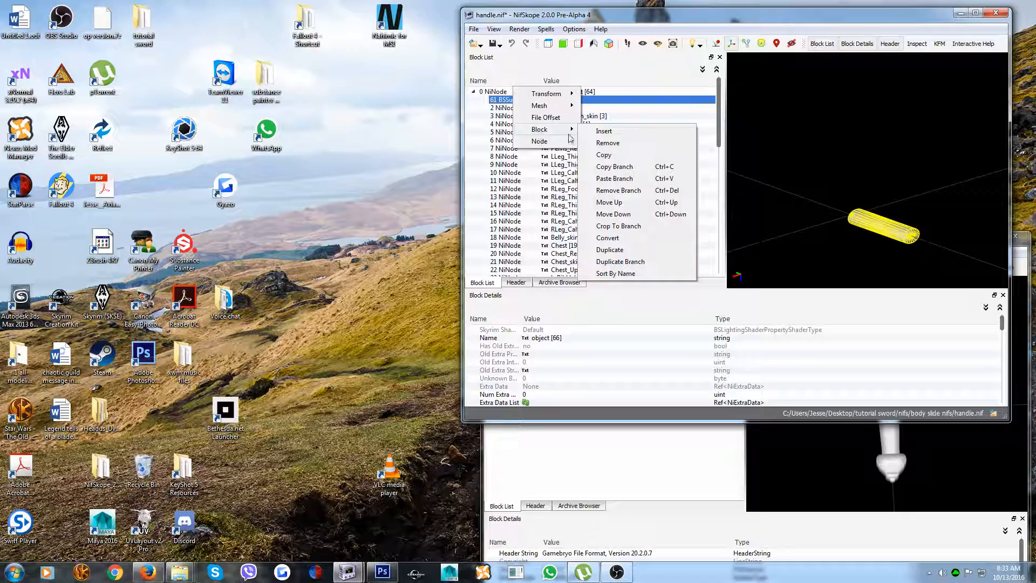
left_click(605, 154)
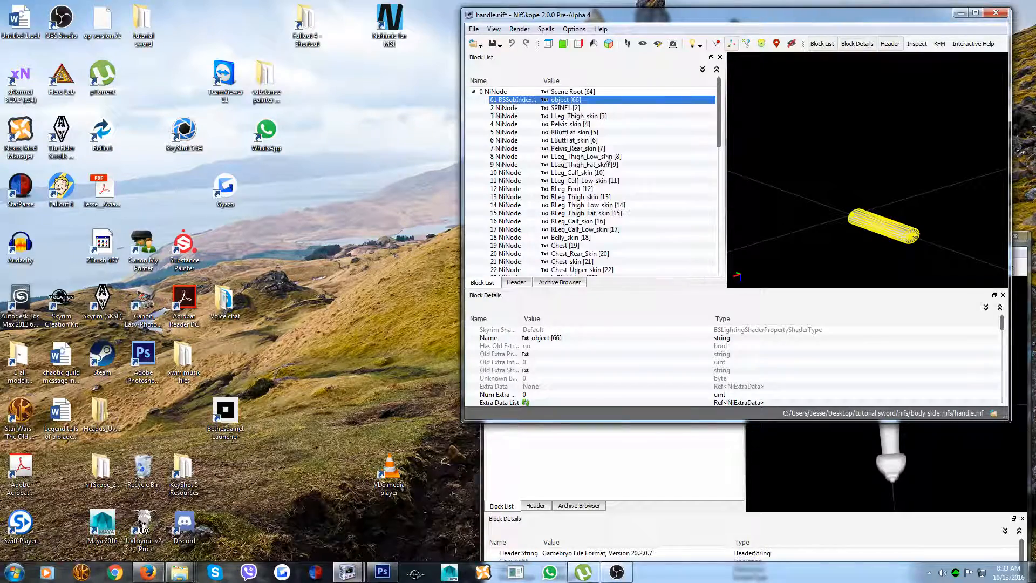
left_click(960, 13)
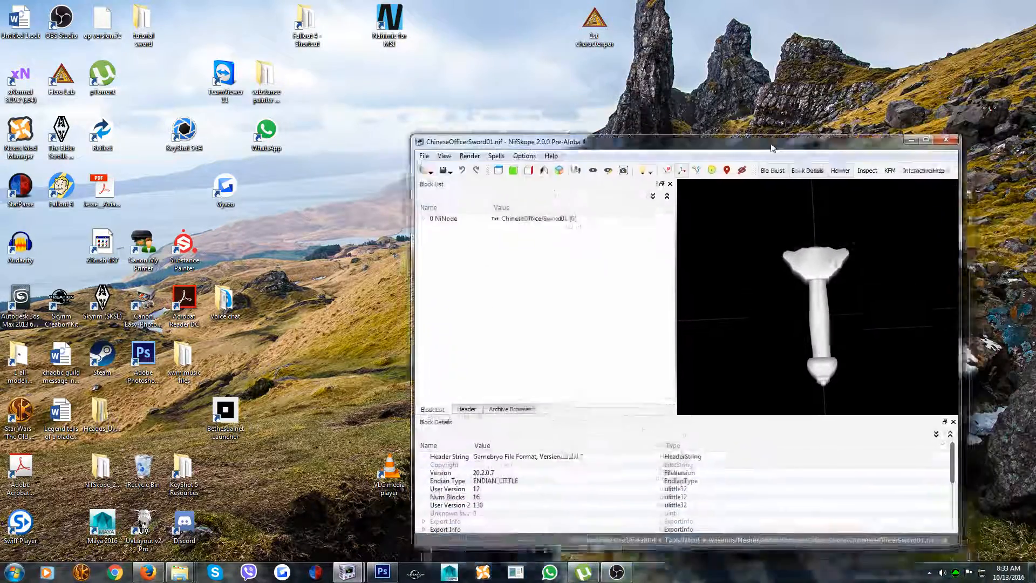
- Expand the root NiNode of ChineseOfficerSword01.nif and paste the copied handle block into it
left_click_drag(772, 147, 771, 99)
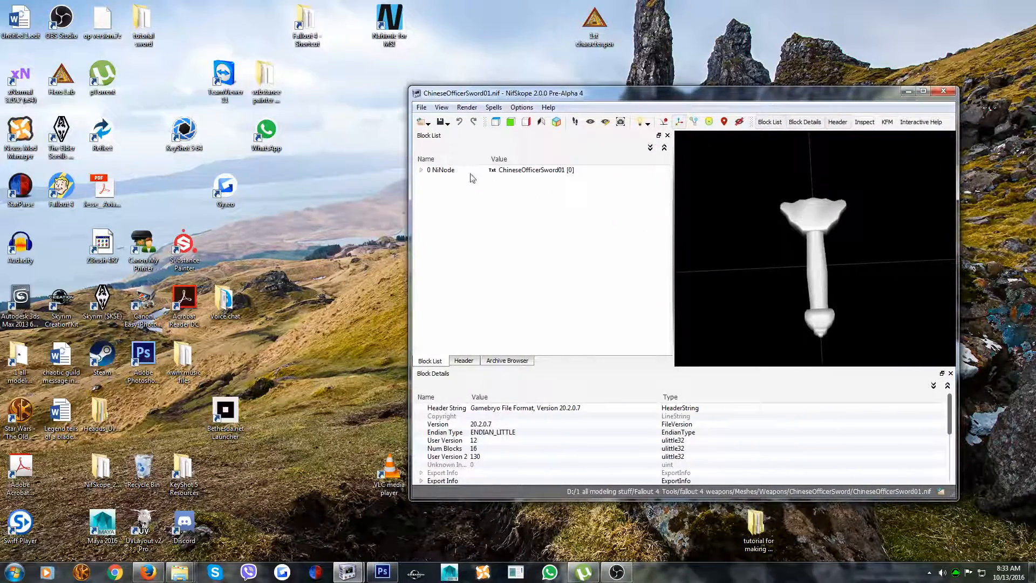
left_click(421, 171)
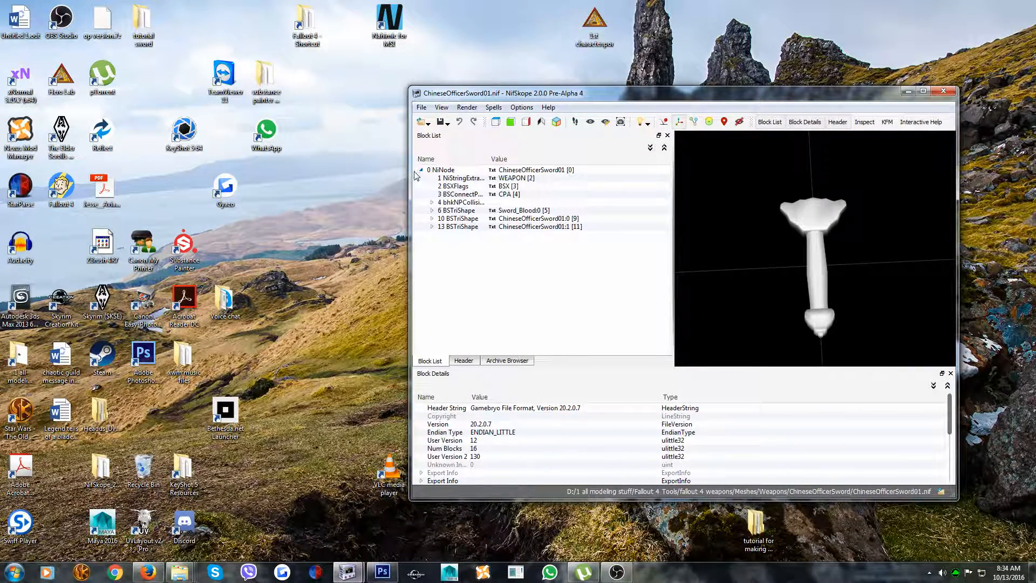
left_click(439, 172)
right_click(438, 173)
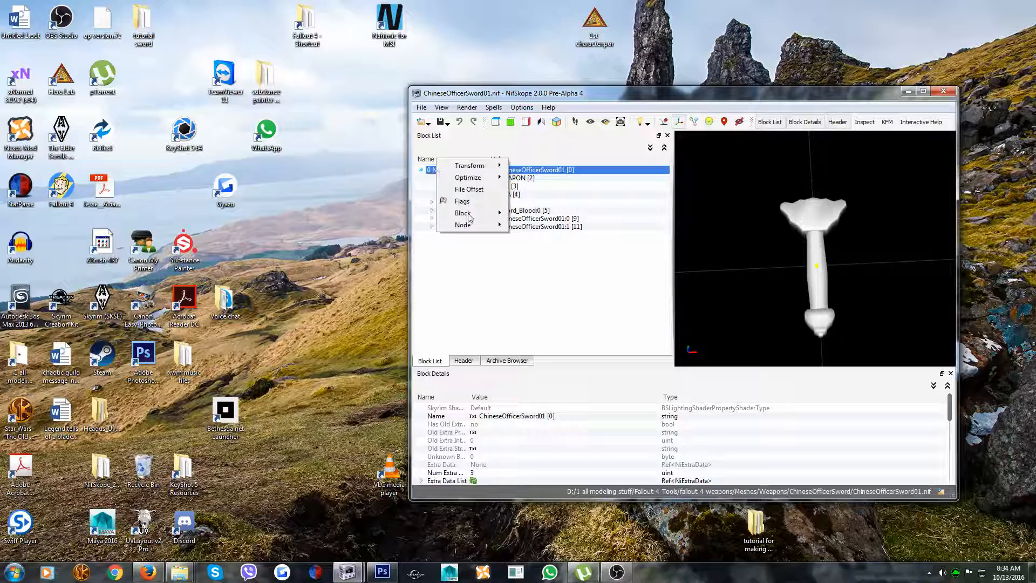
mouse_move(469, 216)
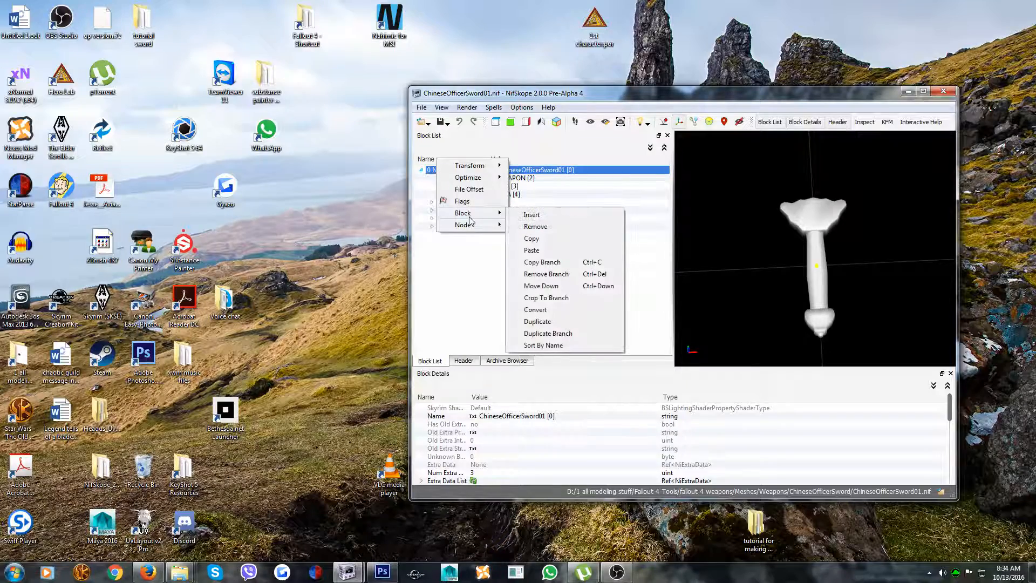
left_click(536, 251)
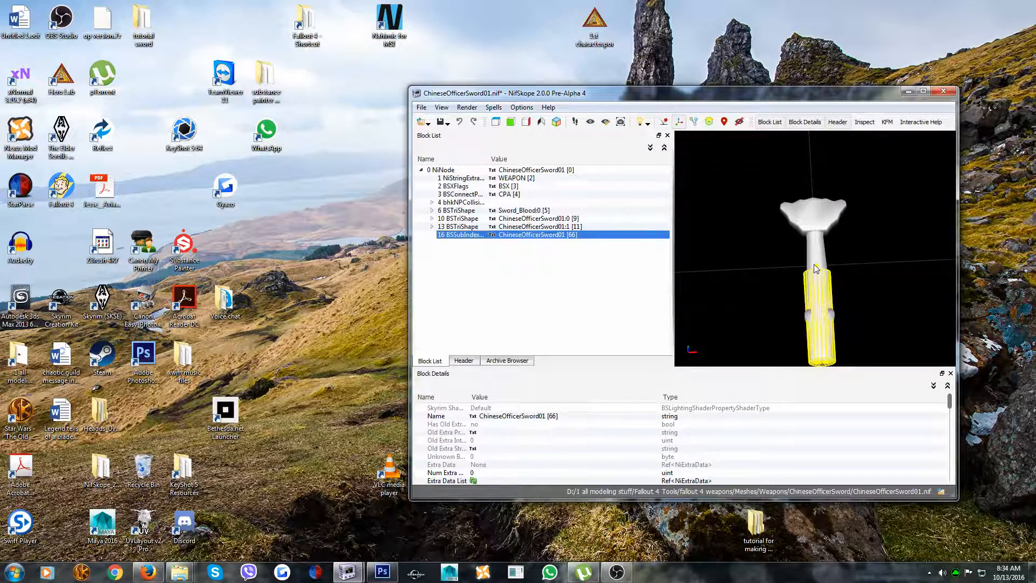
- Translate the pasted handle along Y in whole-unit increments until it sits between the guard and the pommel
left_click_drag(853, 282, 775, 292)
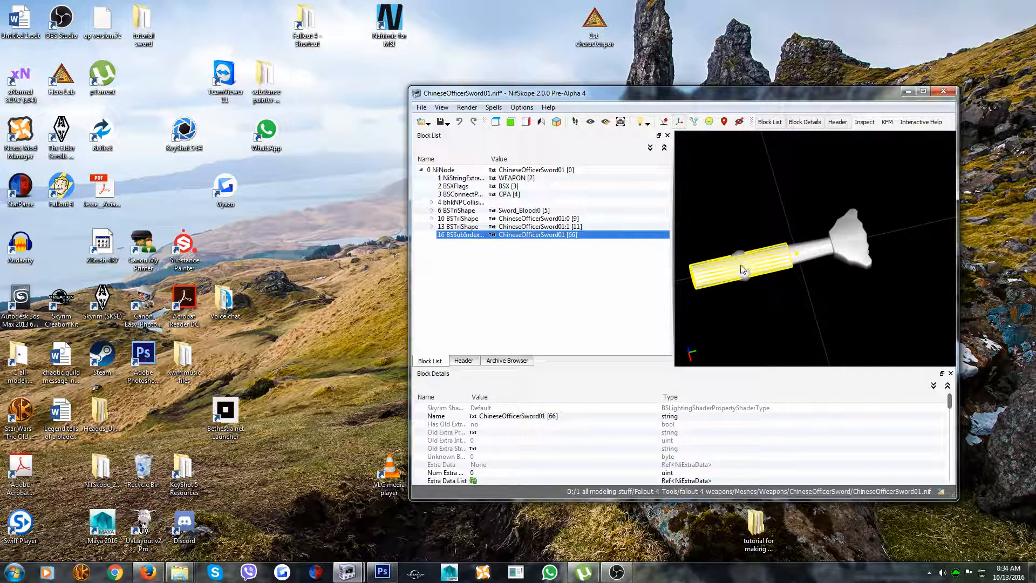
right_click(712, 271)
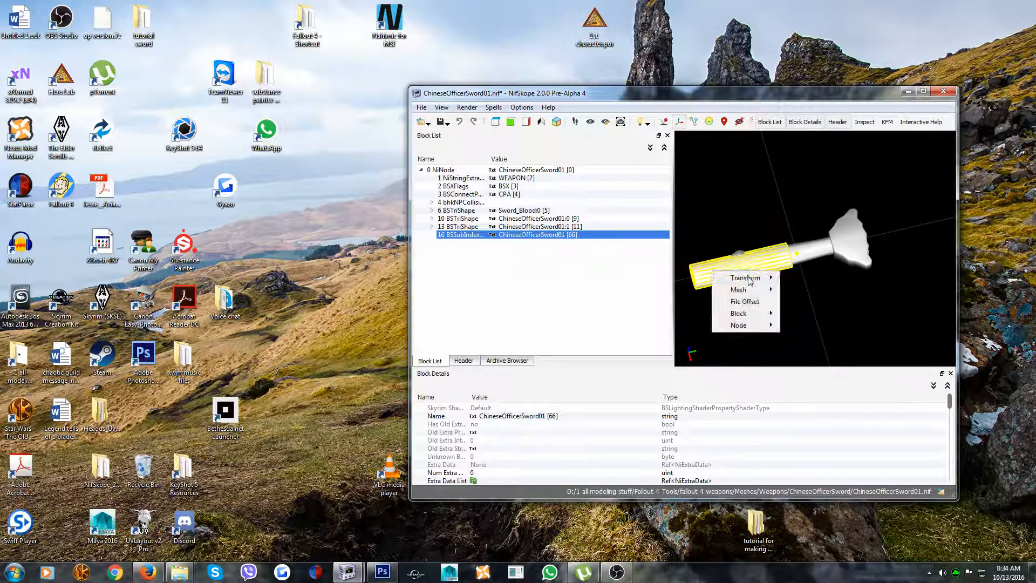
mouse_move(750, 278)
left_click(799, 304)
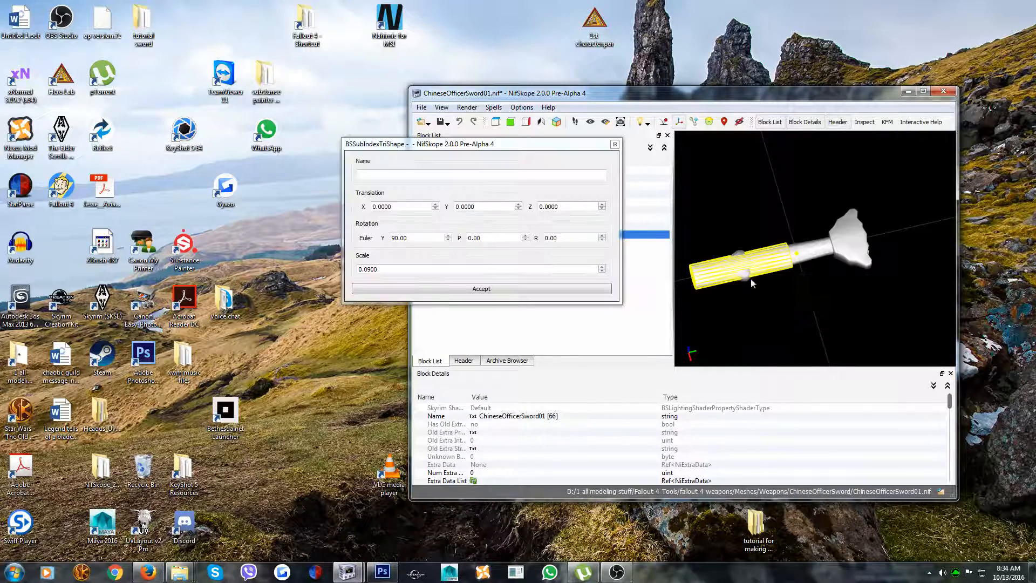
left_click(436, 205)
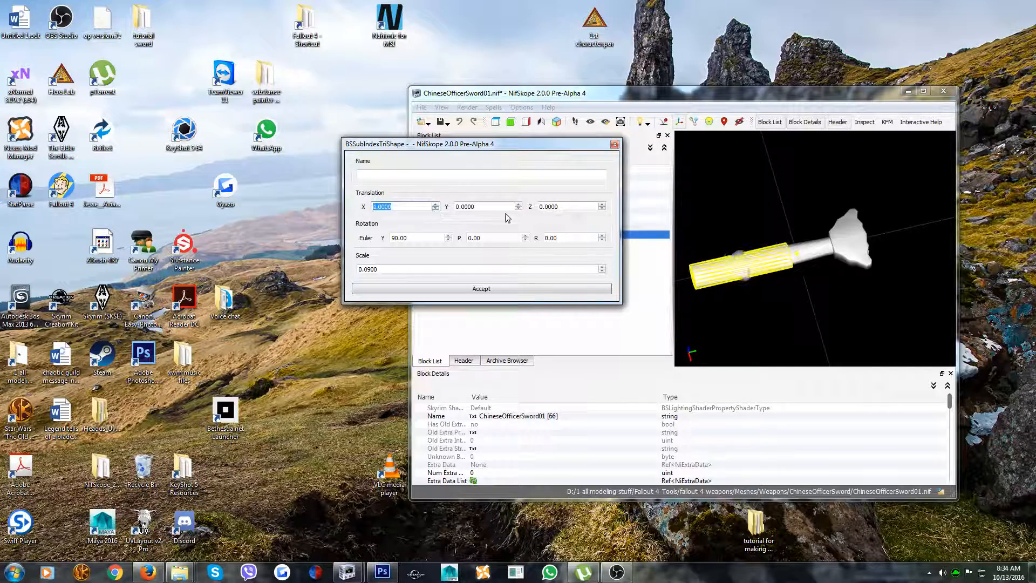
left_click(518, 205)
left_click(519, 205)
left_click(518, 205)
left_click(518, 205)
left_click(518, 205)
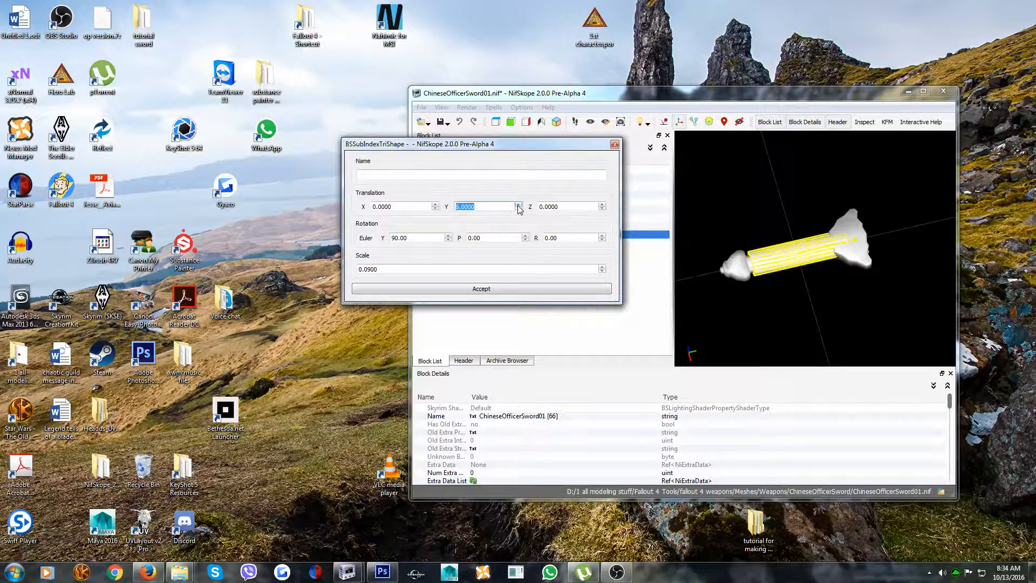
left_click(518, 209)
left_click(472, 289)
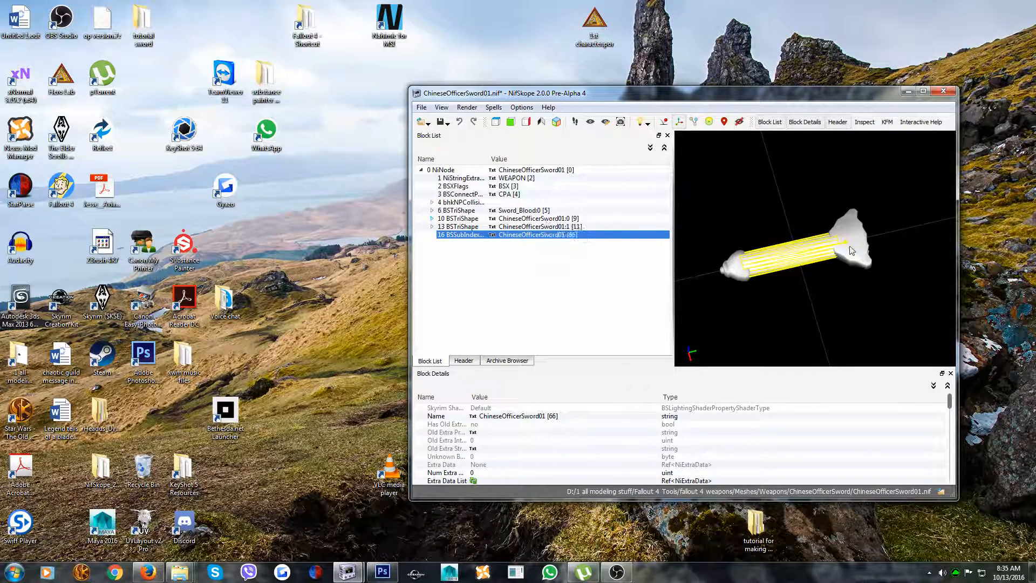
- Try to rename the pasted handle block by setting its name string index to 10
left_click(726, 268)
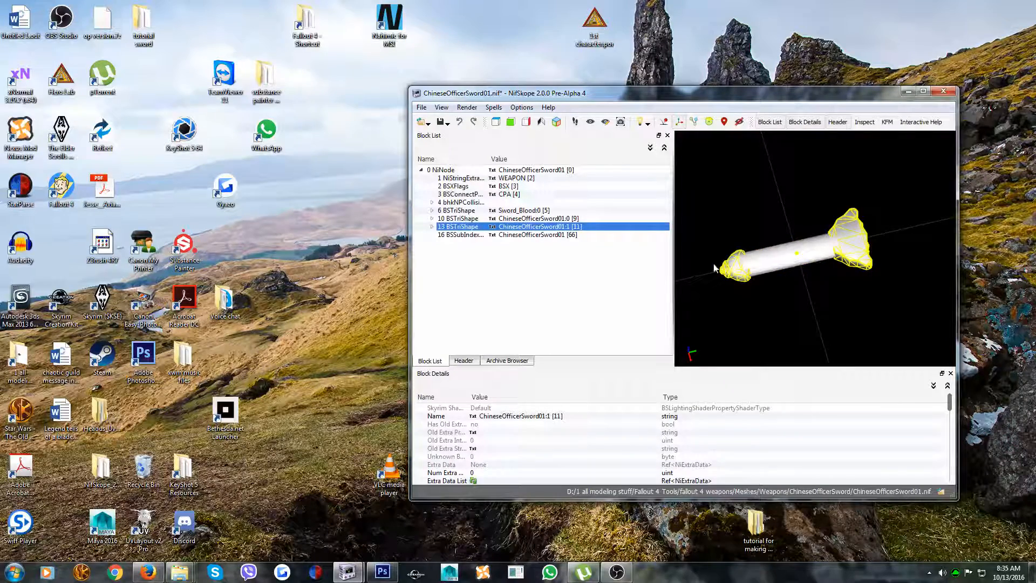
left_click(529, 220)
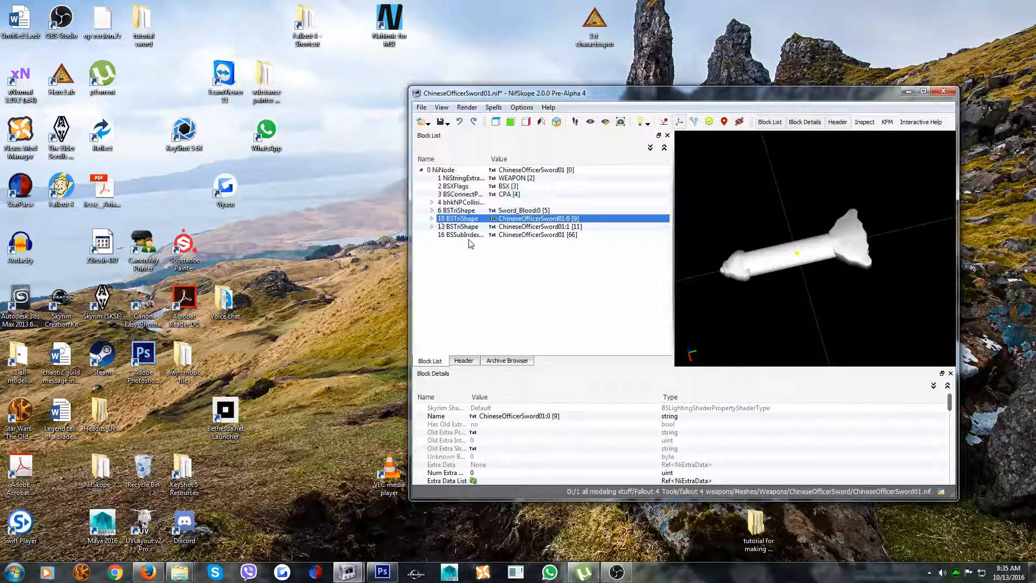
double_click(535, 235)
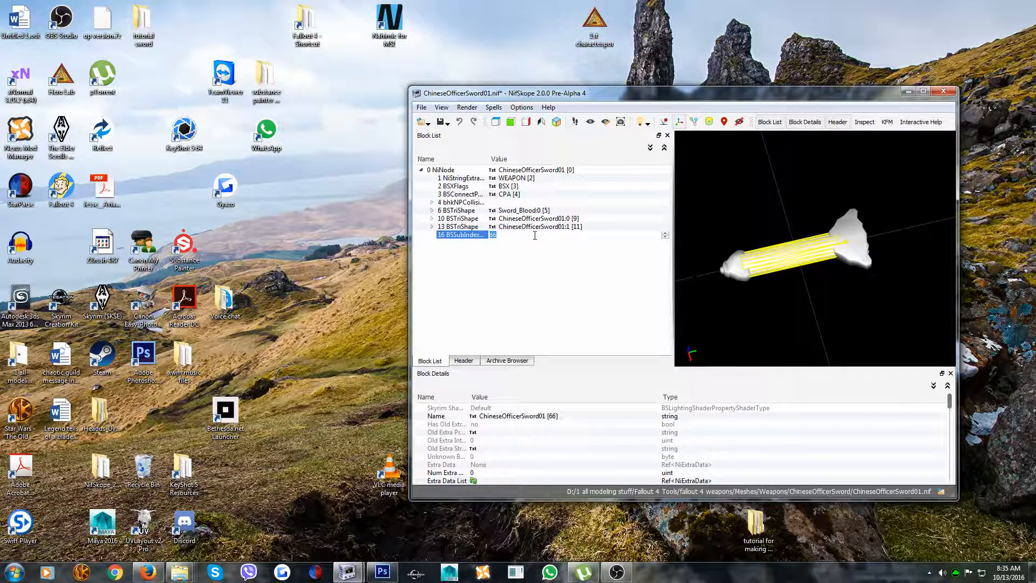
key("Return")
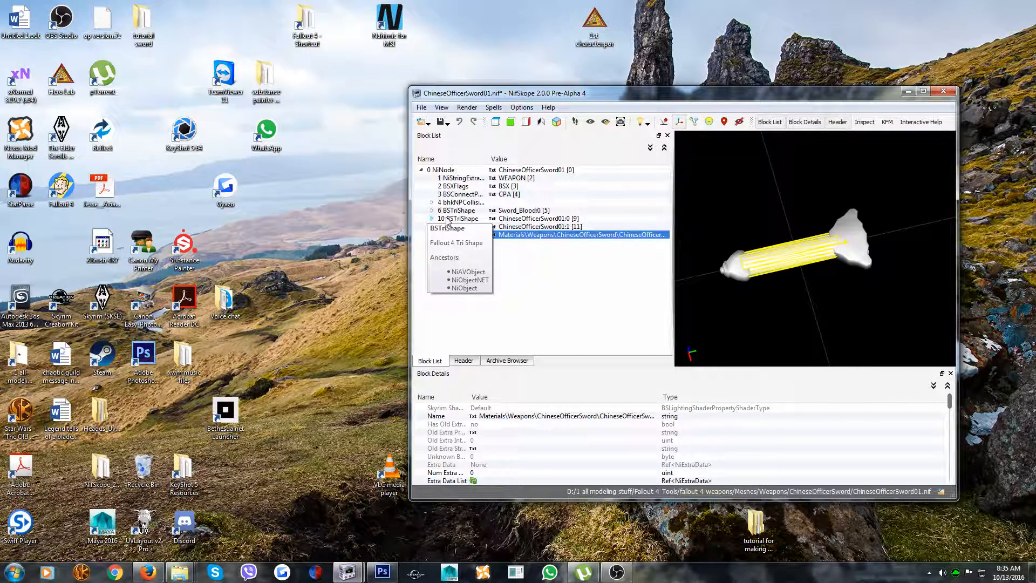
- Set the pasted handle block's name string index to 9 so it matches the original grip, ChineseOfficerSword01:0
left_click(561, 219)
double_click(535, 236)
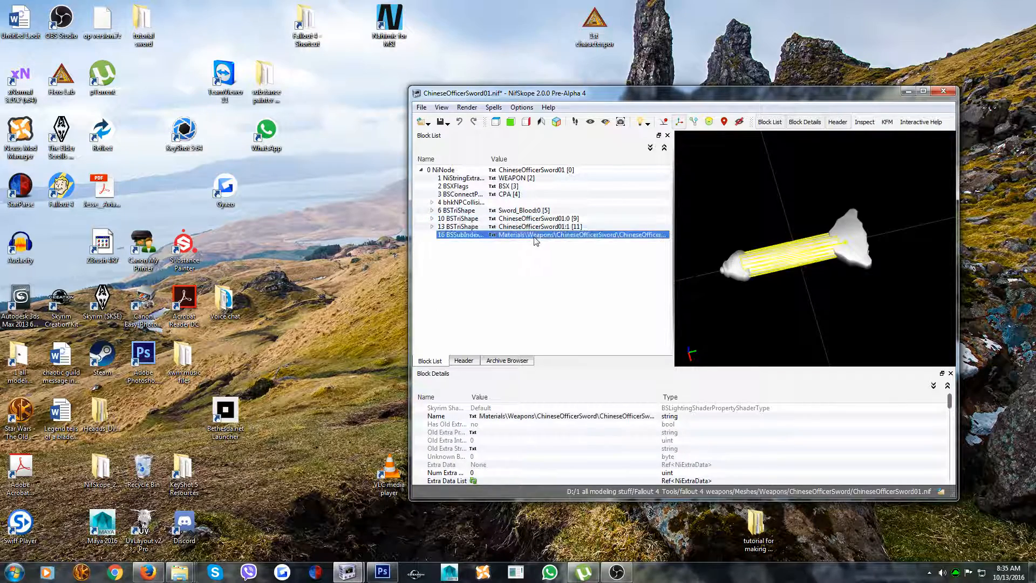
left_click_drag(522, 233, 468, 239)
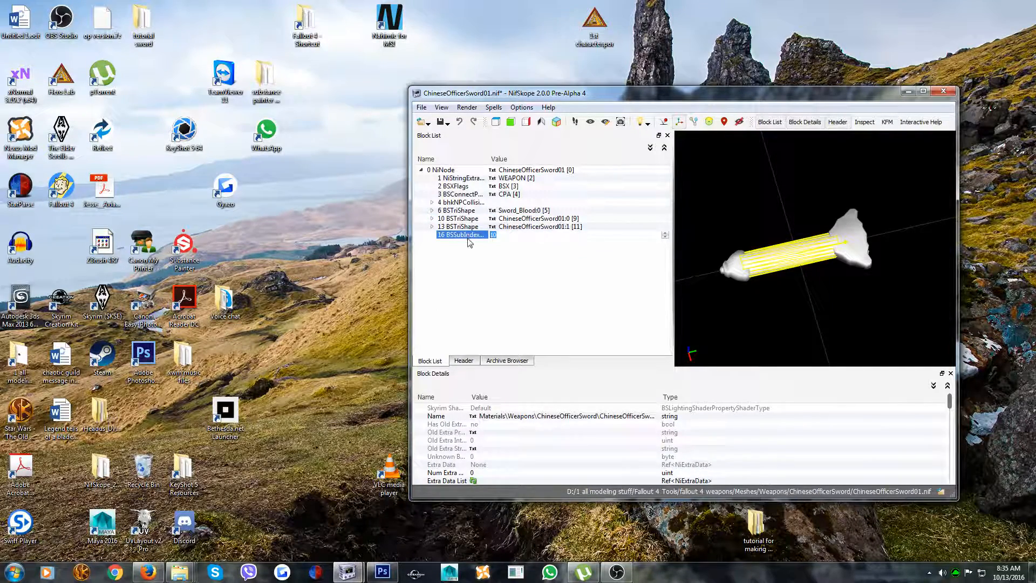
type("9")
key("Return")
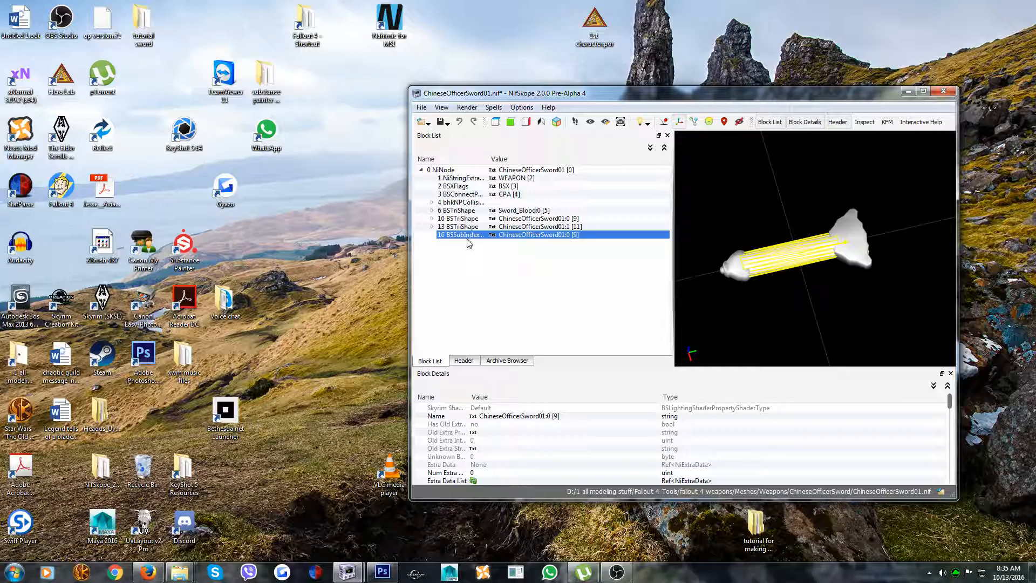
- Convert the pasted handle block from BSSubIndexTriShape to the Bethesda BSTriShape type
right_click(459, 235)
mouse_move(502, 271)
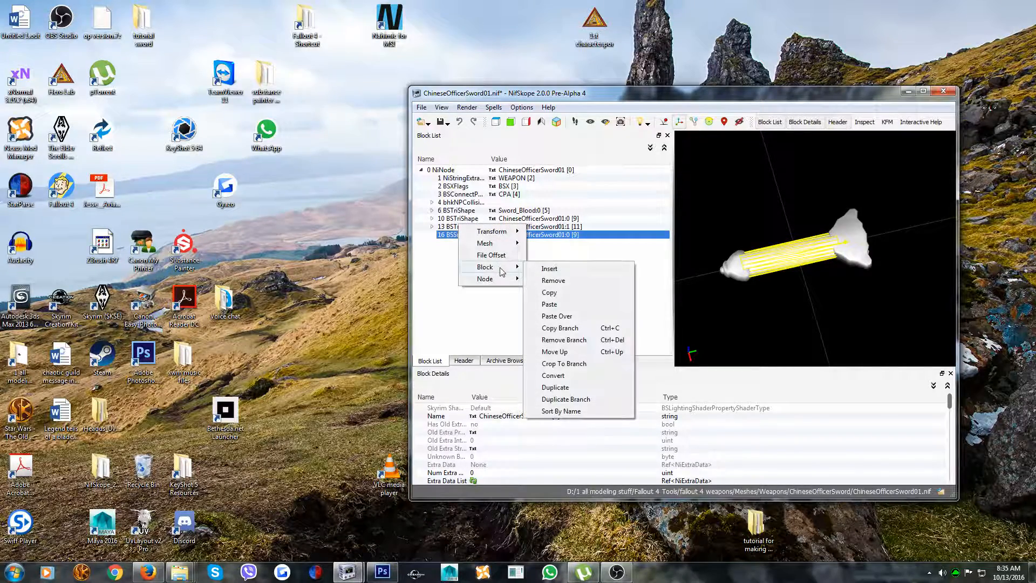
left_click(551, 376)
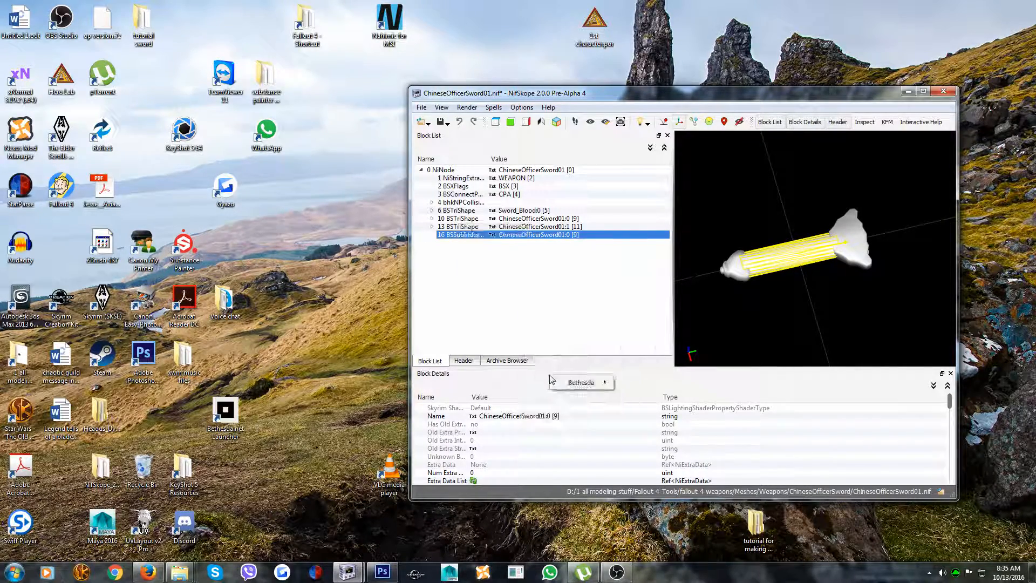
mouse_move(579, 384)
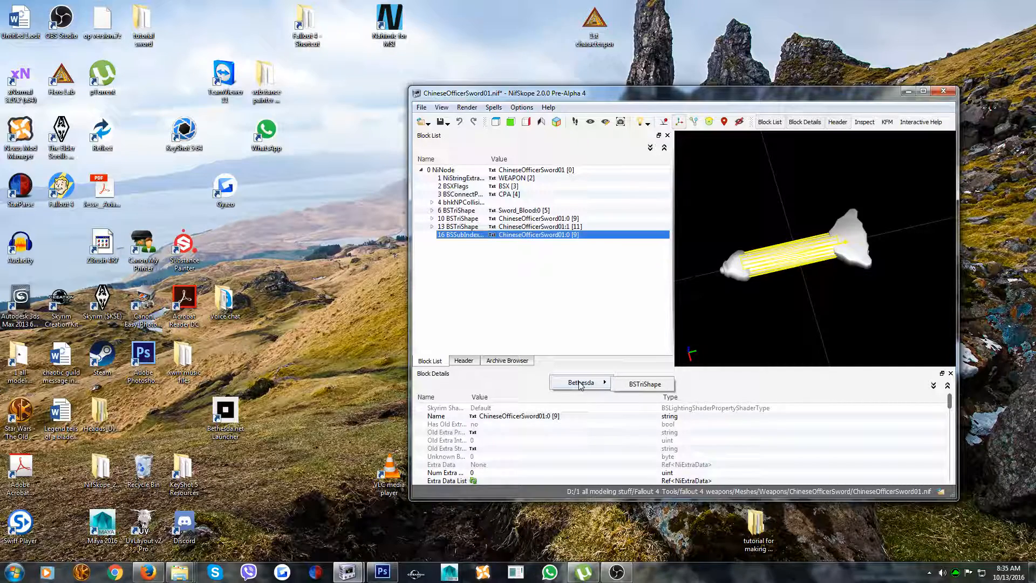
left_click(645, 385)
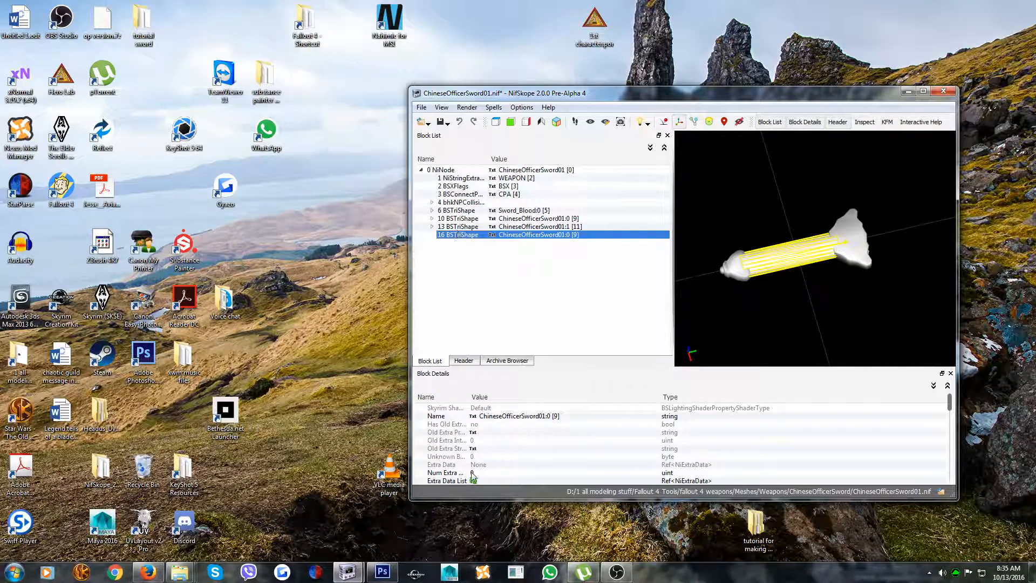
- Expand the converted handle's BS Properties and set the first reference to block 10
scroll(473, 459, "down", 6)
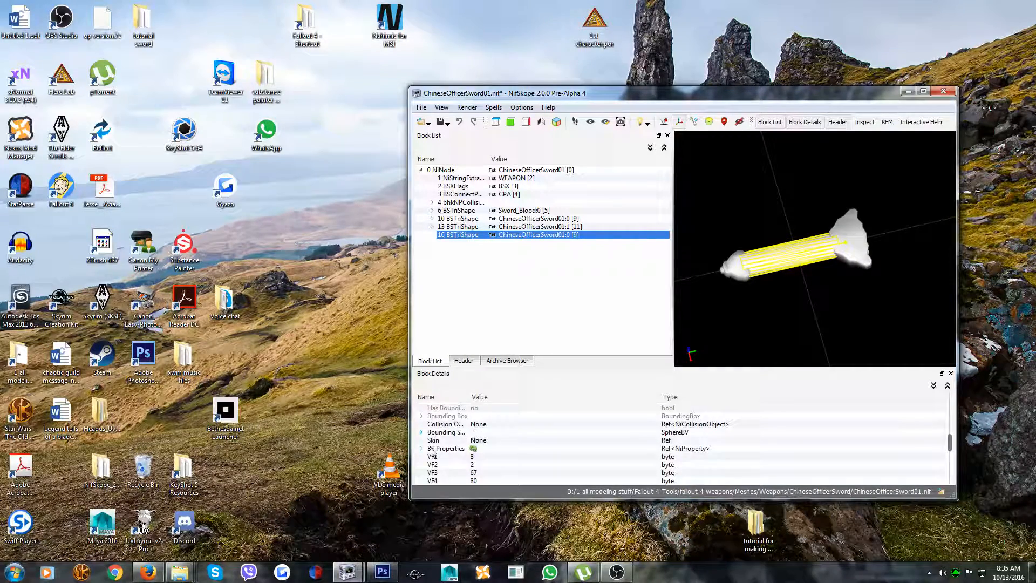
left_click(422, 448)
double_click(477, 449)
type("10")
key("Return")
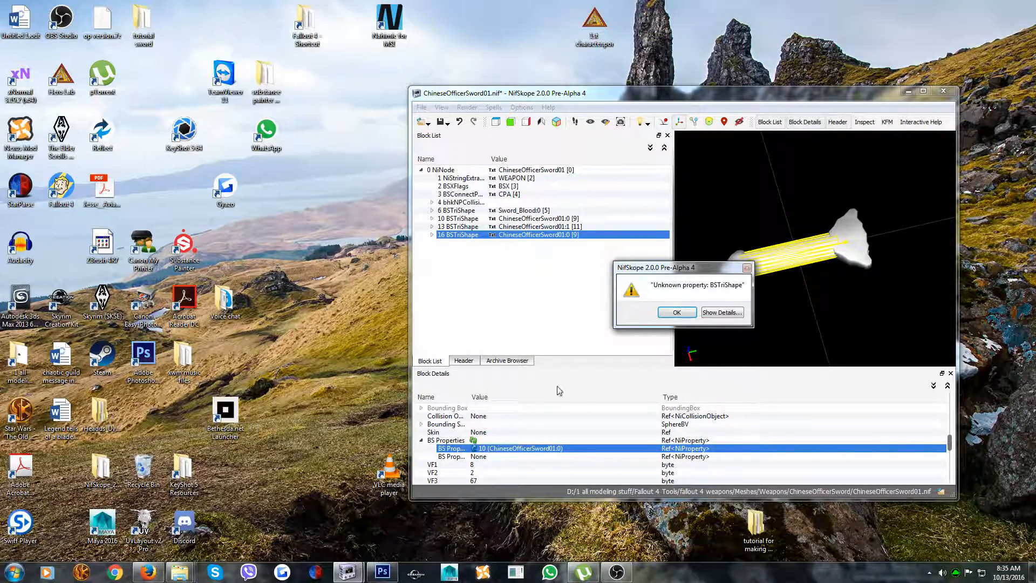
left_click(678, 312)
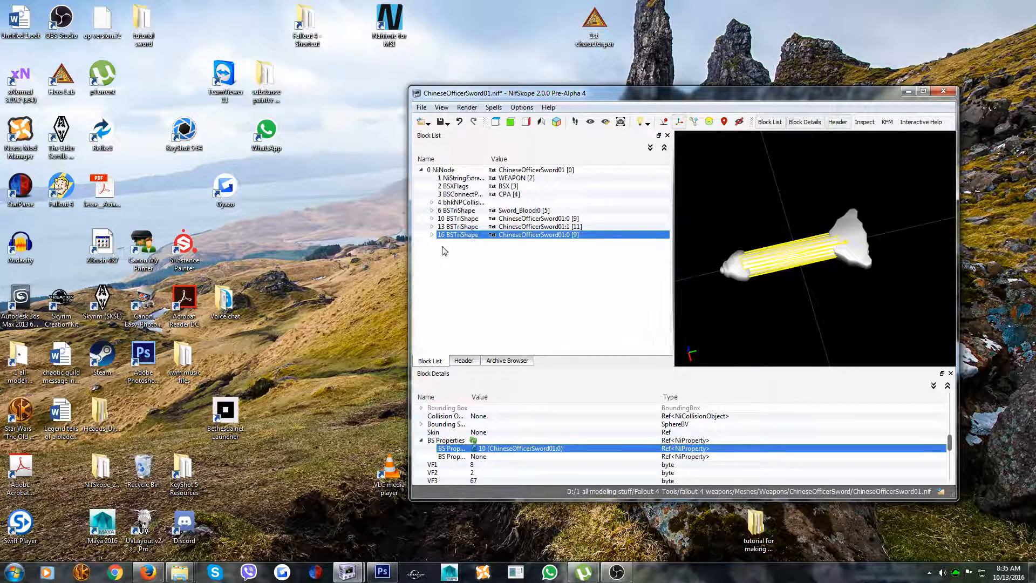
- Set the converted handle's first BS Properties reference to block 11, the lighting shader property used by the original grip
left_click(432, 234)
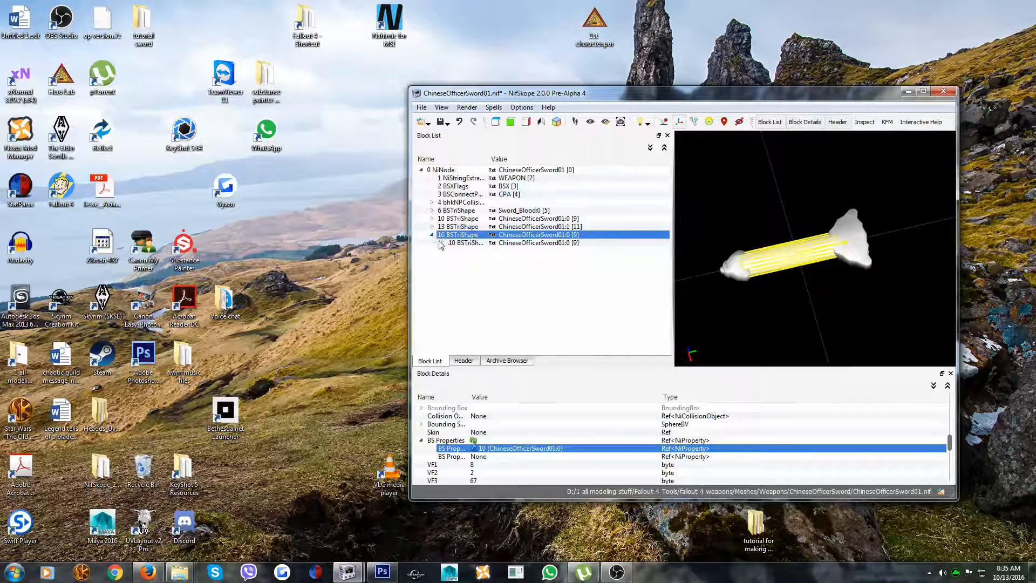
left_click(511, 243)
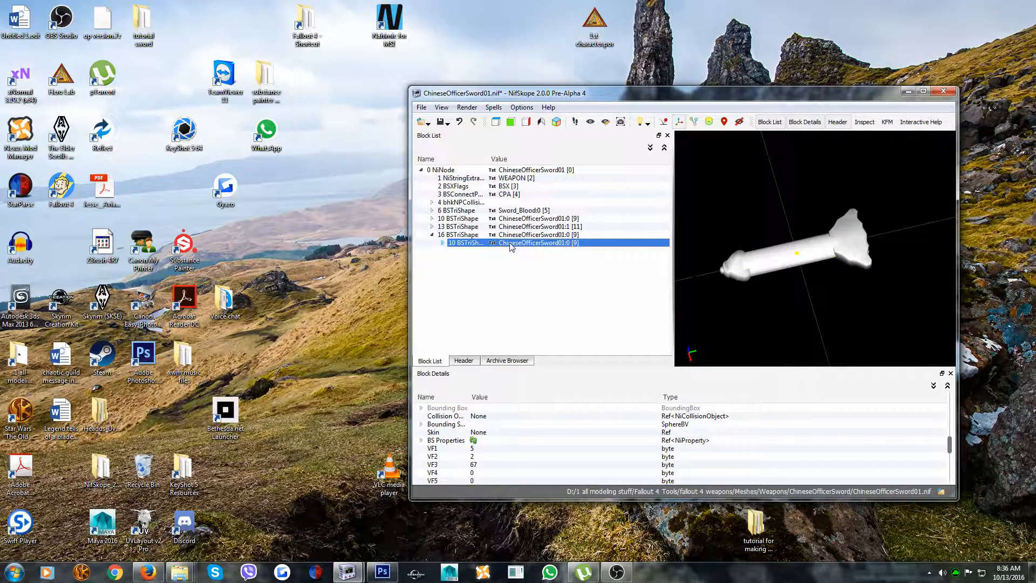
left_click(443, 243)
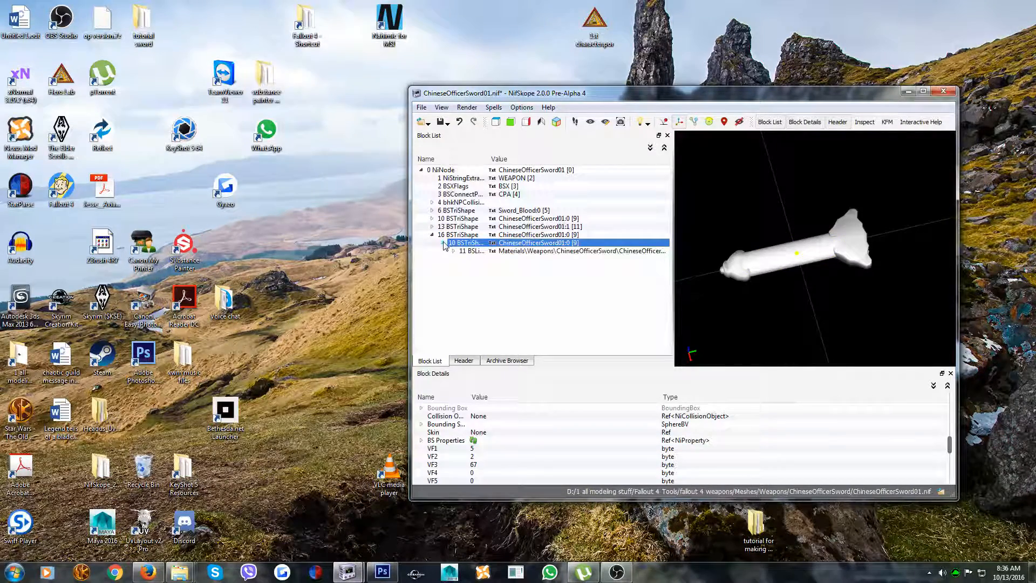
left_click(432, 218)
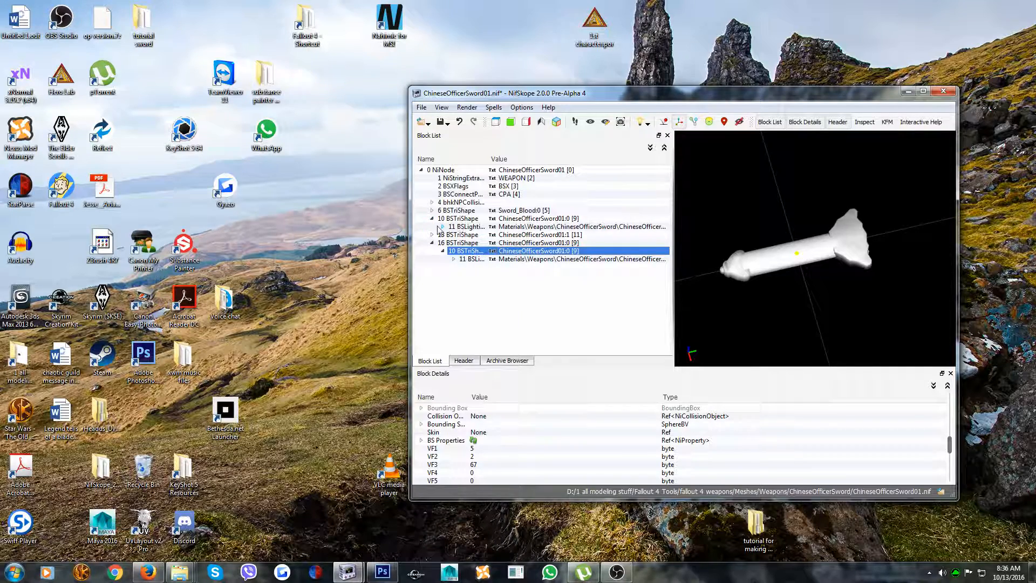
left_click(432, 219)
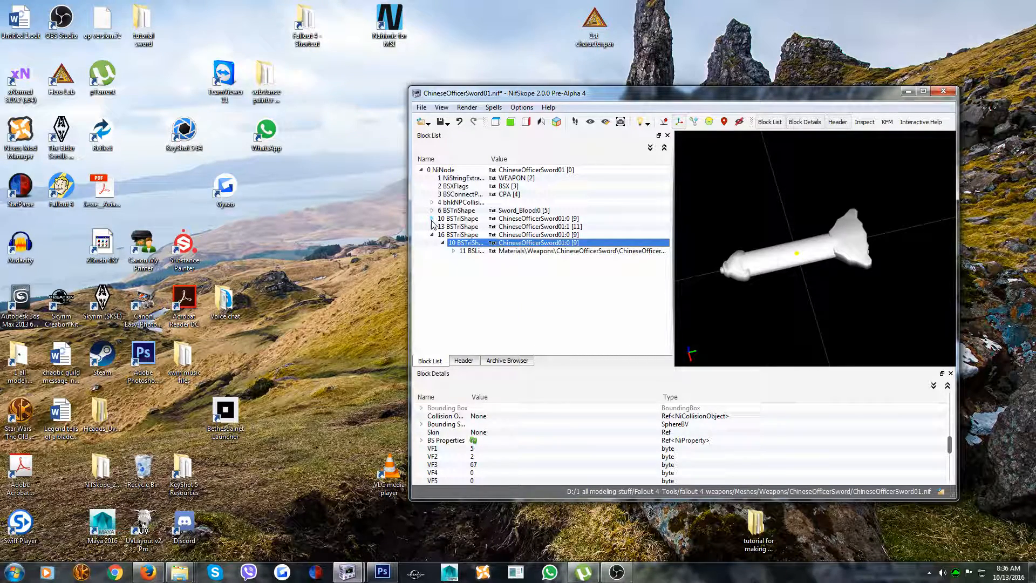
left_click(432, 218)
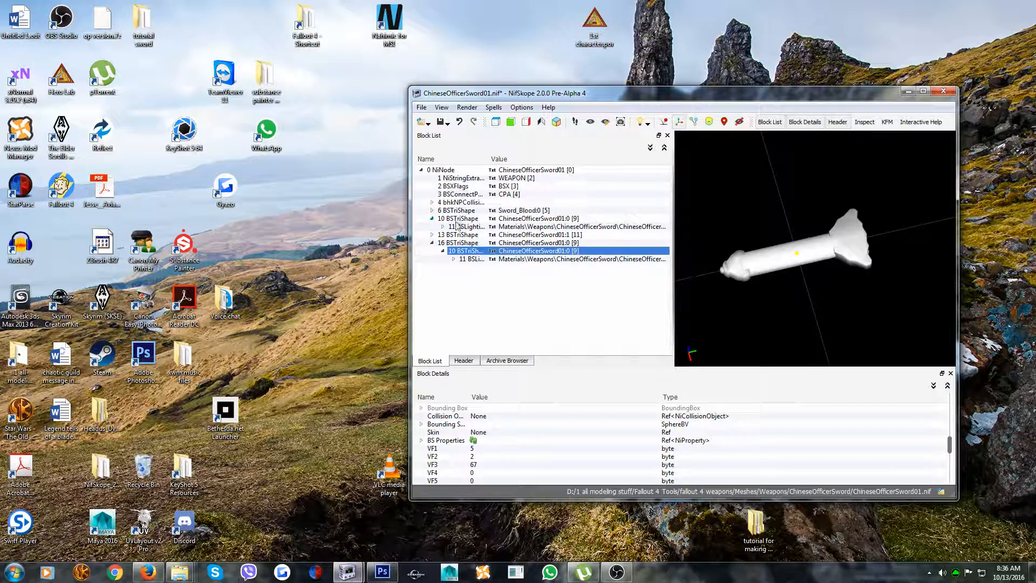
left_click(456, 227)
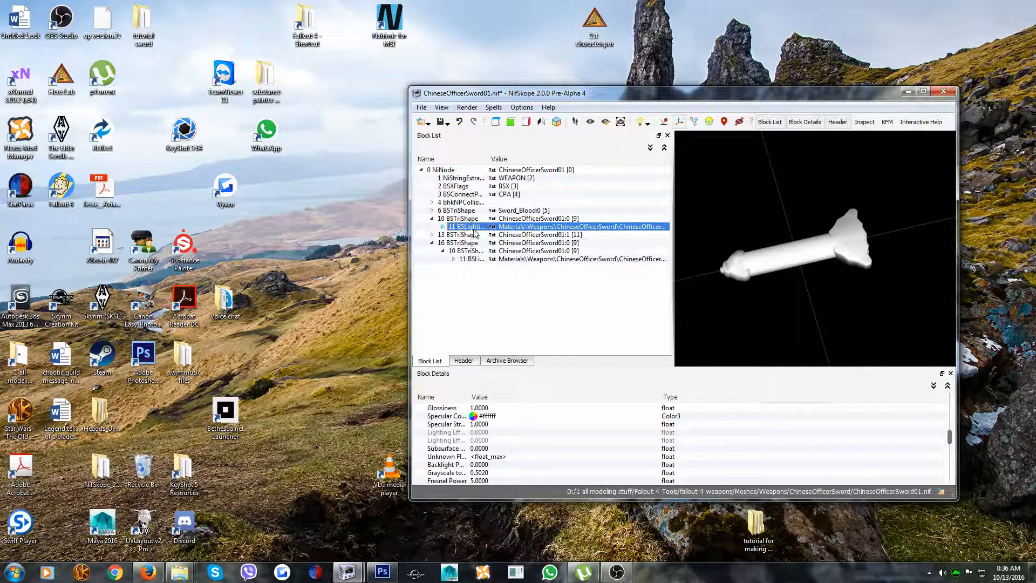
left_click(462, 252)
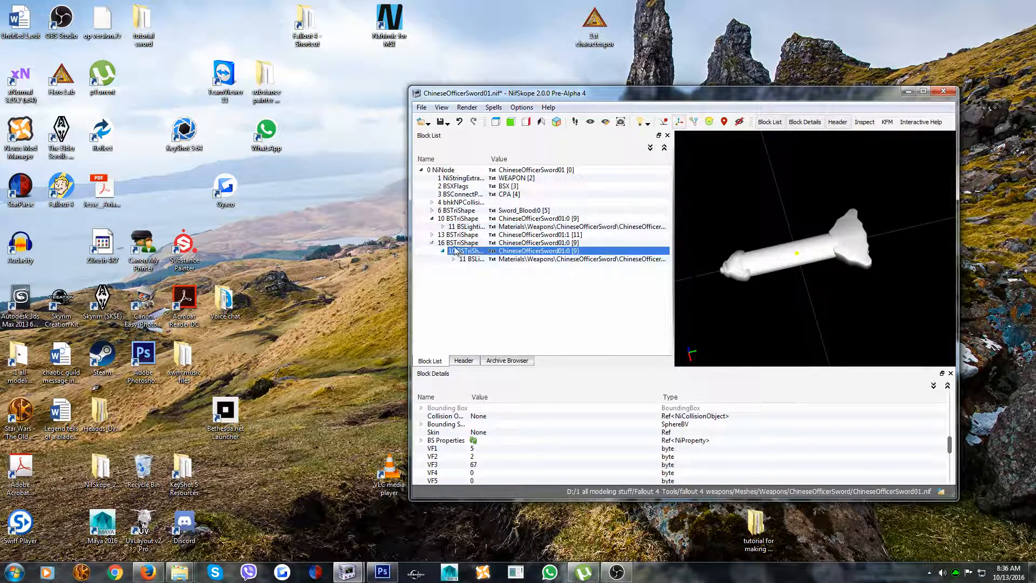
left_click(455, 244)
double_click(487, 448)
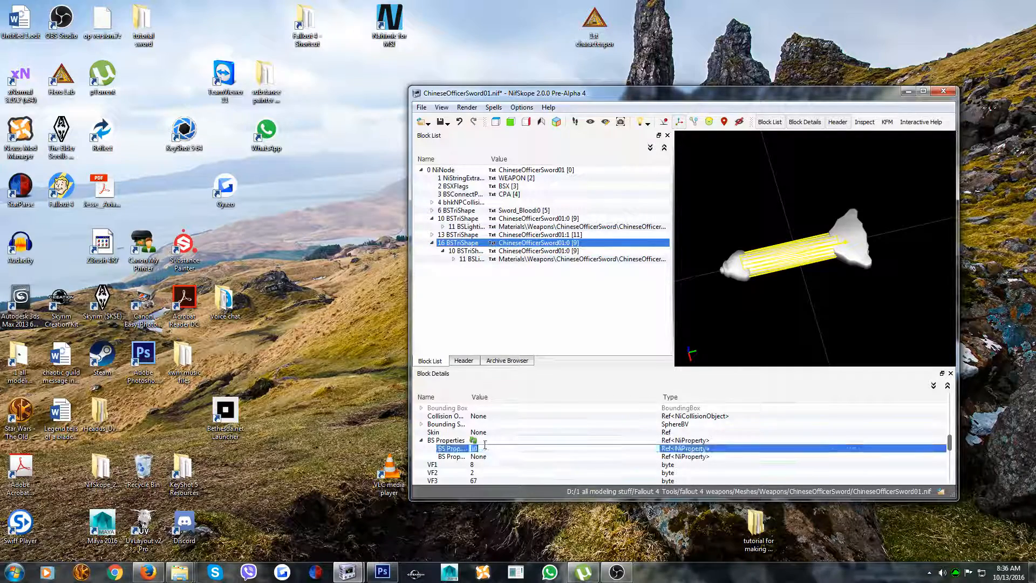
key("Return")
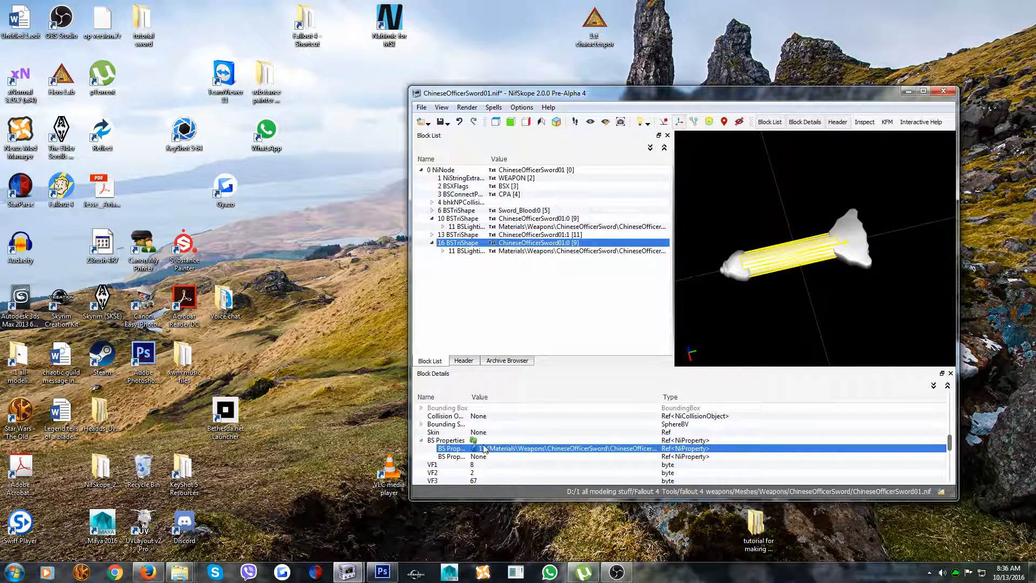
- In the texture set under the converted handle's shader, change the first texture's file name to tutorialsword_d.dds
left_click(533, 252)
left_click(442, 251)
left_click(472, 260)
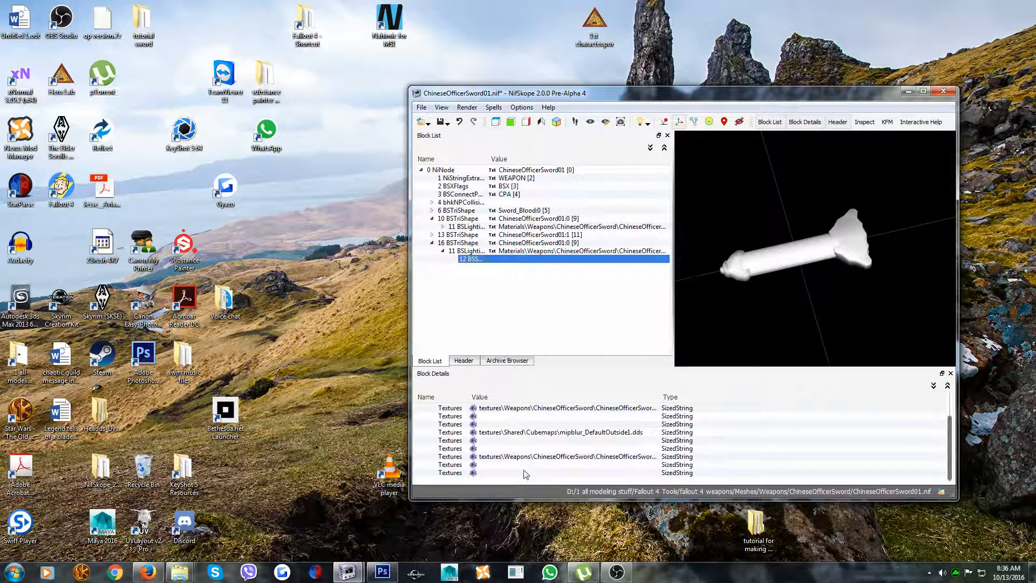
scroll(532, 432, "up", 1)
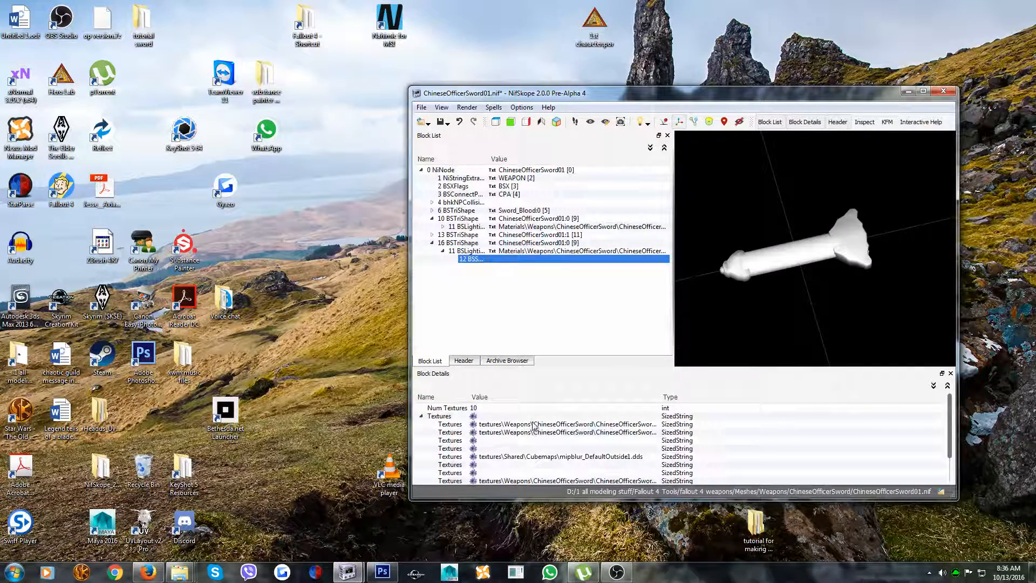
double_click(534, 424)
left_click(641, 426)
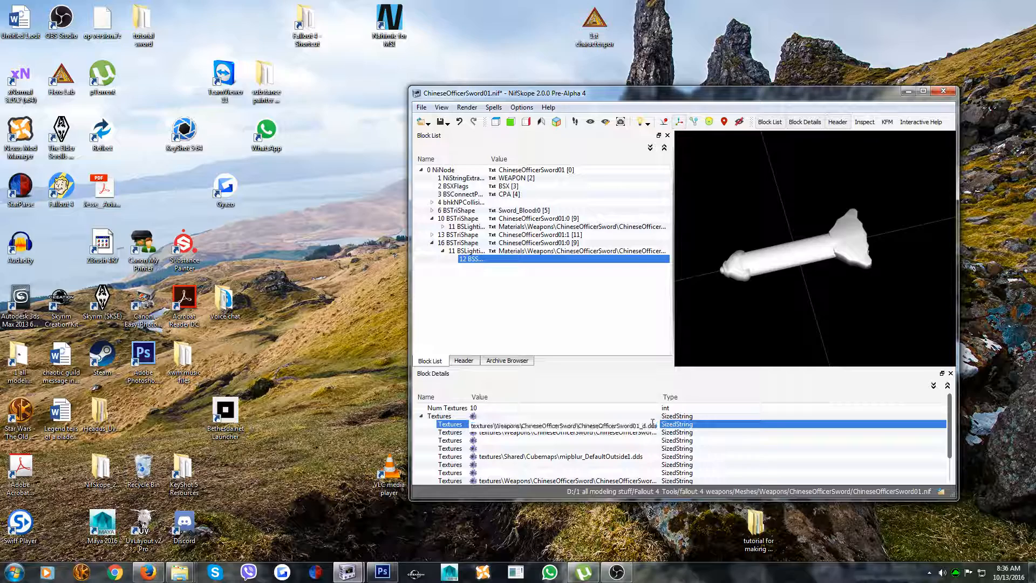
key("BackSpace")
key("BackSpace")
key("BackSpace")
key("BackSpace")
key("BackSpace")
key("BackSpace")
key("BackSpace")
key("BackSpace")
key("BackSpace")
key("BackSpace")
key("BackSpace")
key("BackSpace")
key("BackSpace")
key("BackSpace")
key("BackSpace")
key("BackSpace")
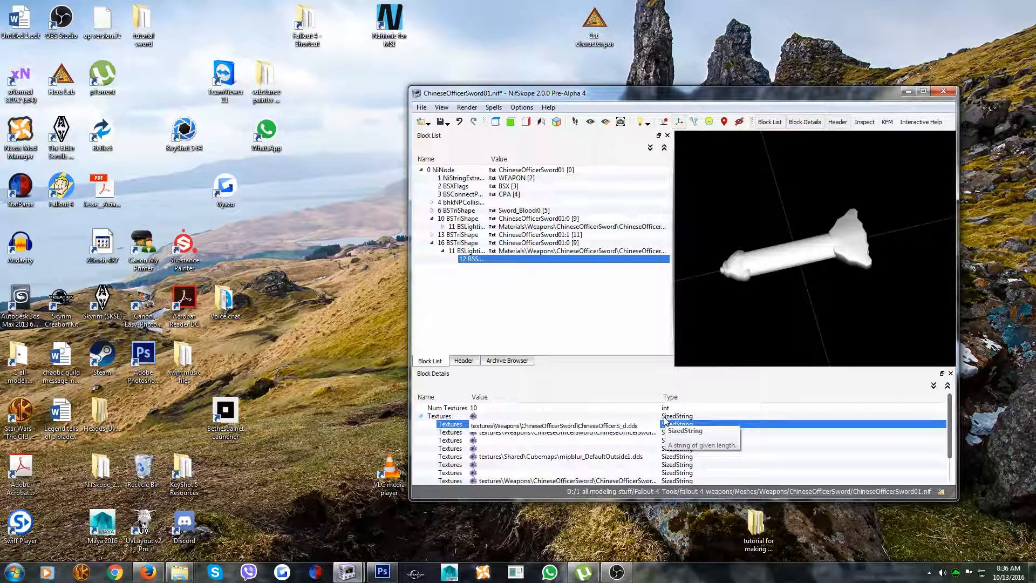
key("BackSpace")
key("BackSpace")
key("BackSpace")
key("BackSpace")
key("BackSpace")
type("tutorialsword")
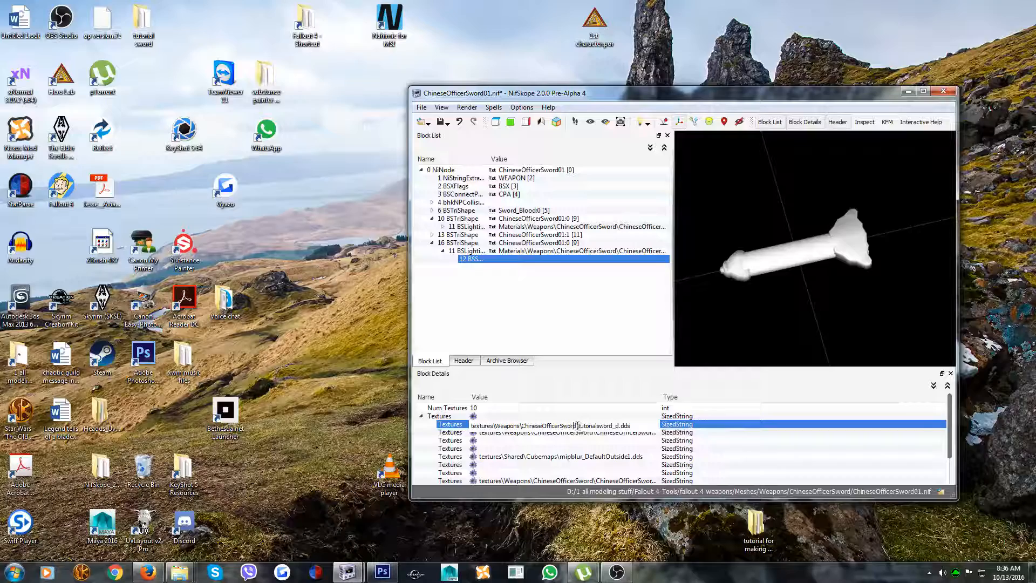
- Change the folder in the first texture path to tutorialsword and copy the full path textures\Weapons\tutorialsword\tutorialsword_d.dds
key("BackSpace")
key("BackSpace")
key("BackSpace")
key("BackSpace")
key("BackSpace")
key("BackSpace")
key("BackSpace")
key("BackSpace")
key("BackSpace")
key("BackSpace")
key("BackSpace")
key("BackSpace")
key("BackSpace")
key("BackSpace")
key("BackSpace")
key("BackSpace")
key("BackSpace")
key("BackSpace")
key("BackSpace")
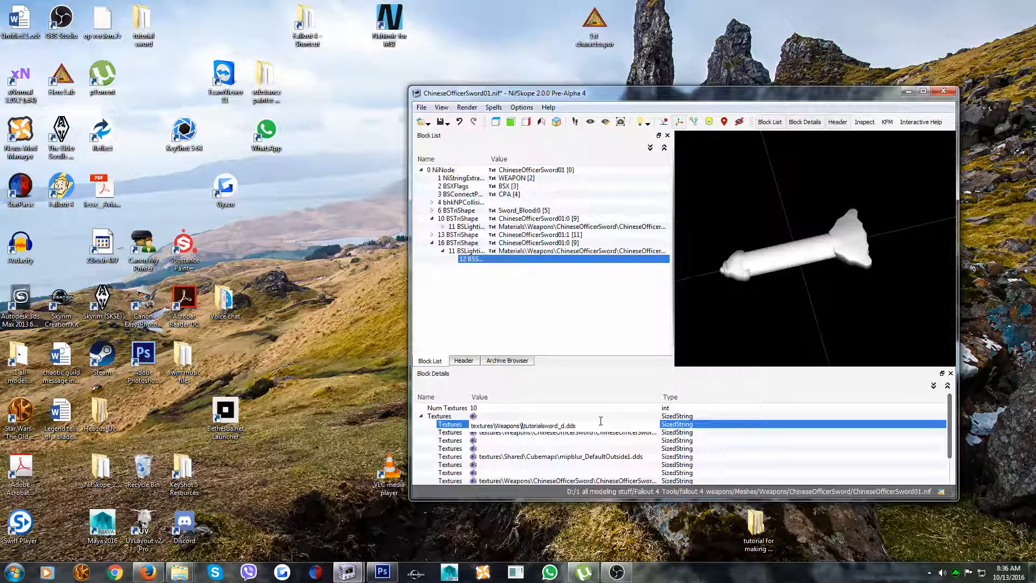
type("tut")
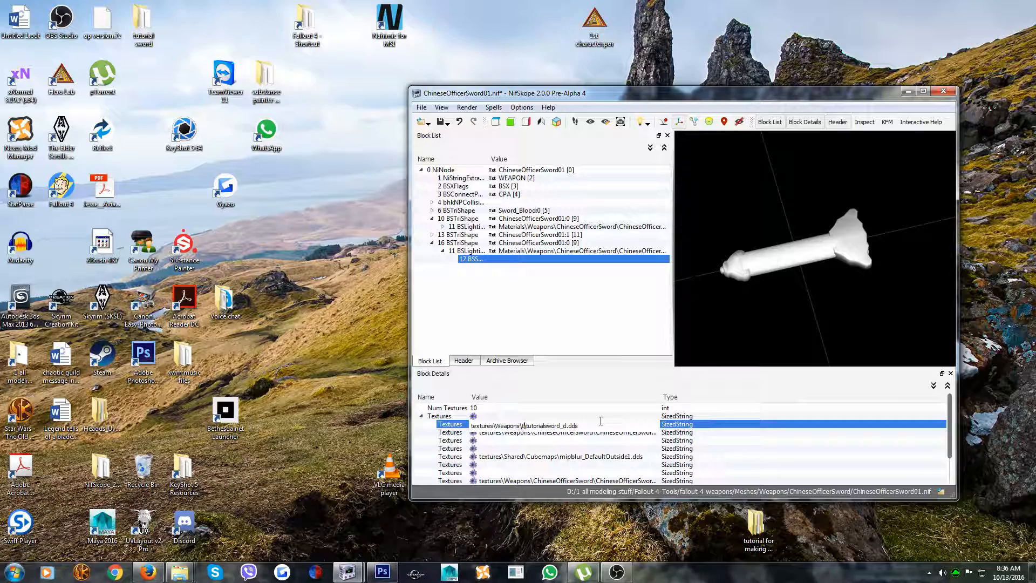
type("ori")
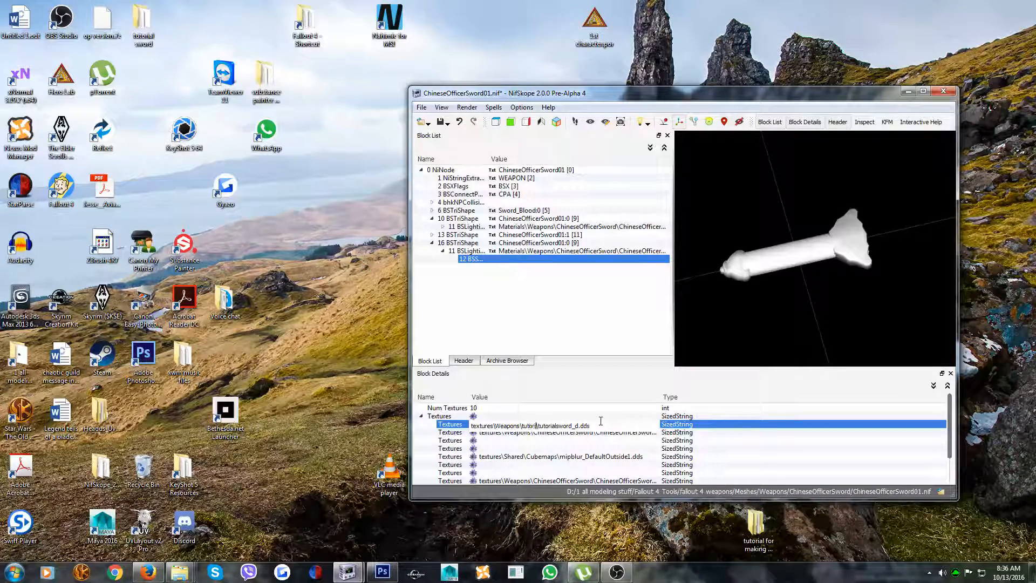
type("alsword\\")
key("ctrl+a")
key("ctrl+c")
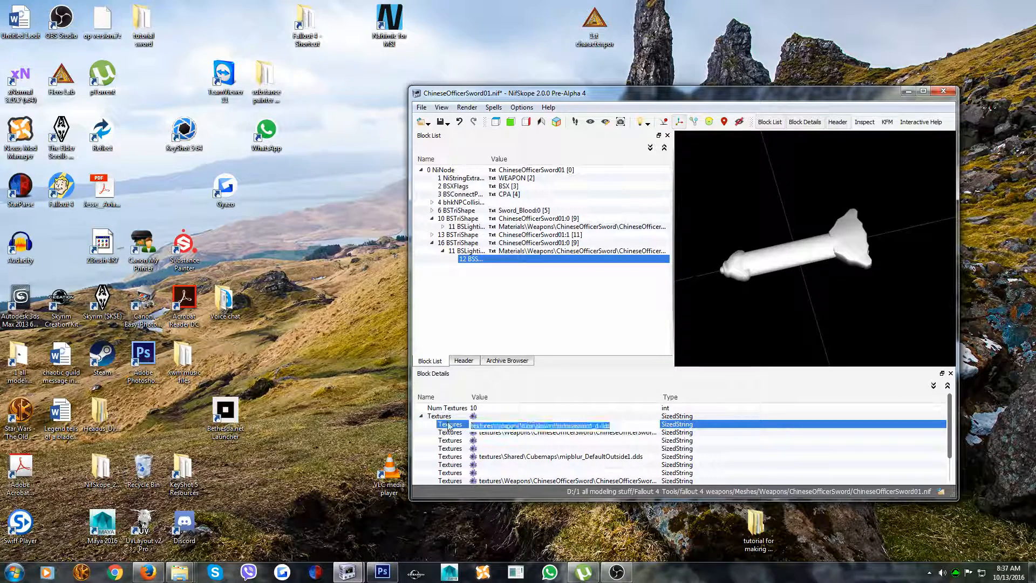
- Set the second texture path to textures\Weapons\tutorialsword\tutorialsword_n.dds using the copied path
left_click(531, 435)
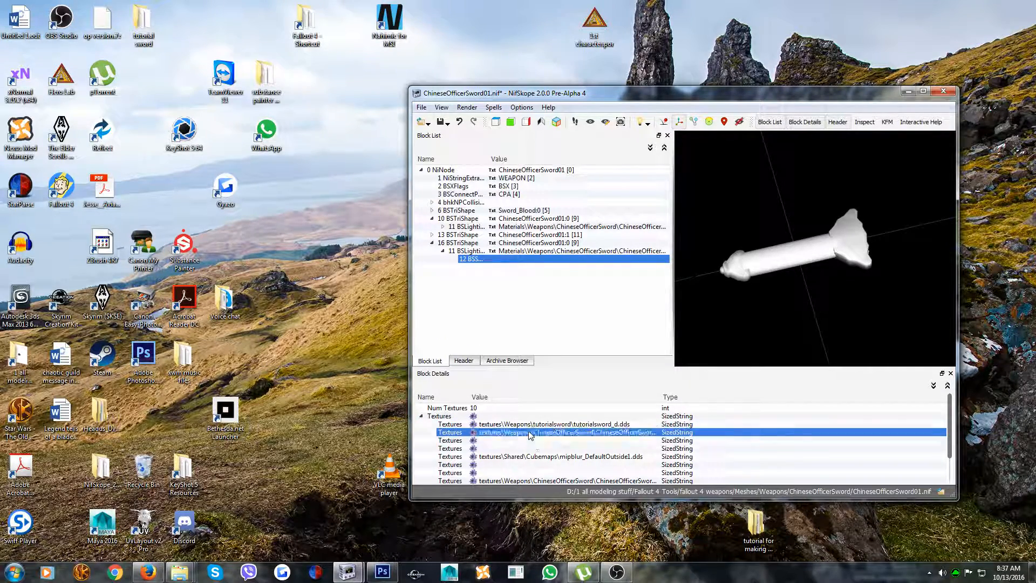
key("ctrl+v")
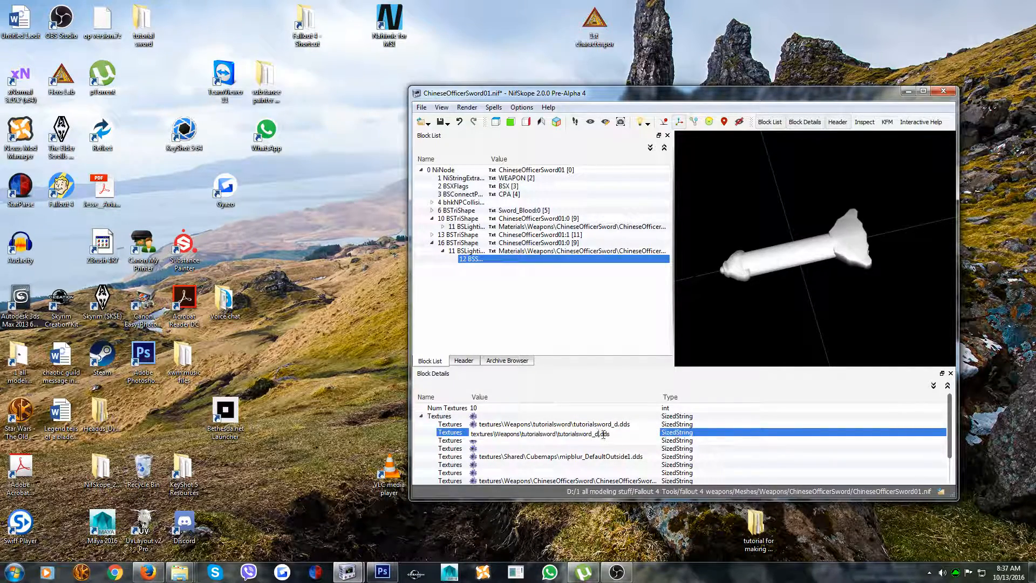
key("BackSpace")
type("n")
key("Return")
- Fill the fourth texture slot with textures\Weapons\tutorialsword\tutorialsword_s.dds, based on the copied path
double_click(567, 448)
key("ctrl+v")
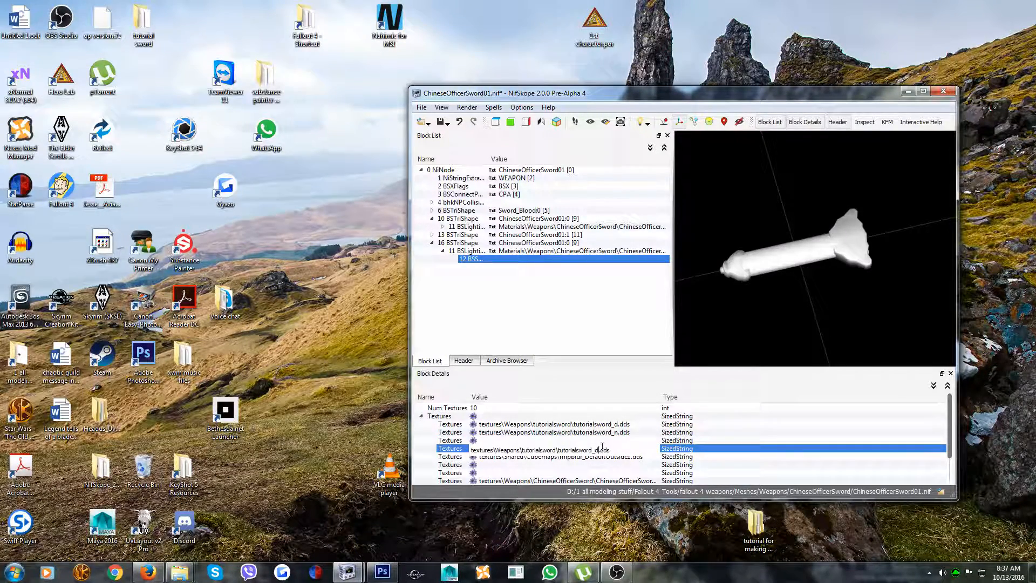
left_click(591, 458)
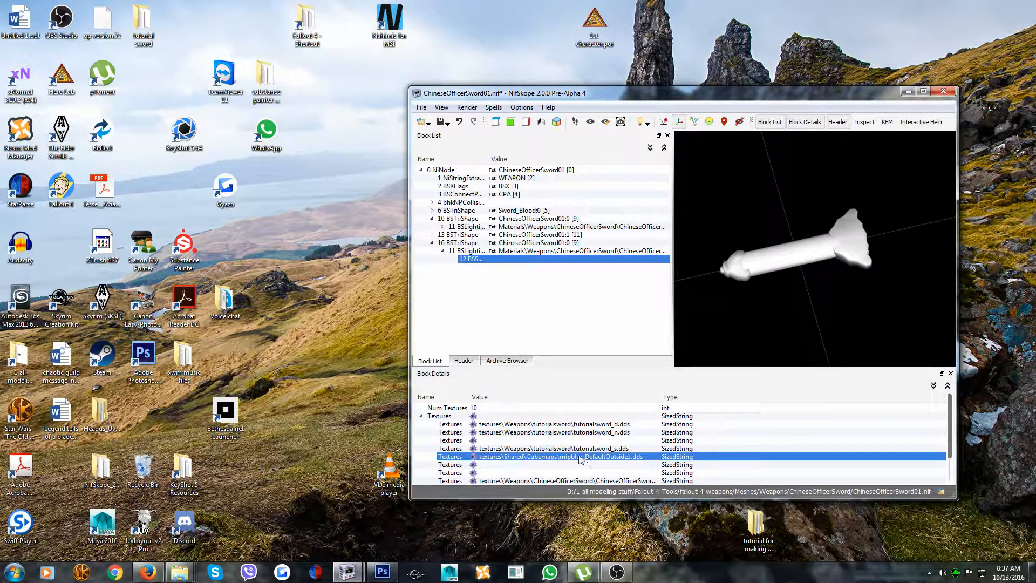
- Move the mipblur_DefaultOutside1.dds cubemap path from the fifth texture slot to the third, and clear the eighth slot's path
double_click(579, 456)
key("ctrl+c")
key("BackSpace")
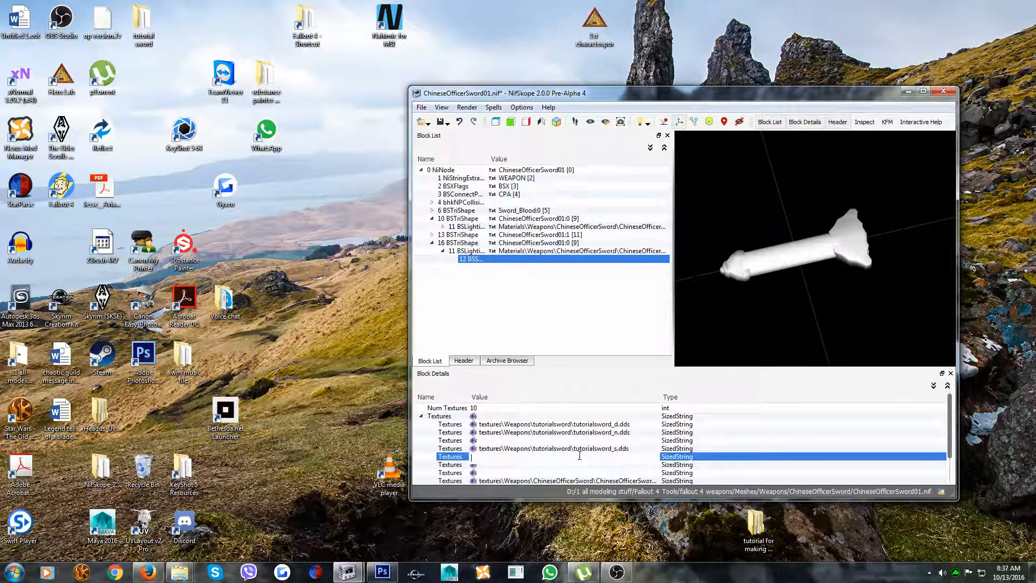
double_click(563, 441)
key("ctrl+v")
left_click(563, 458)
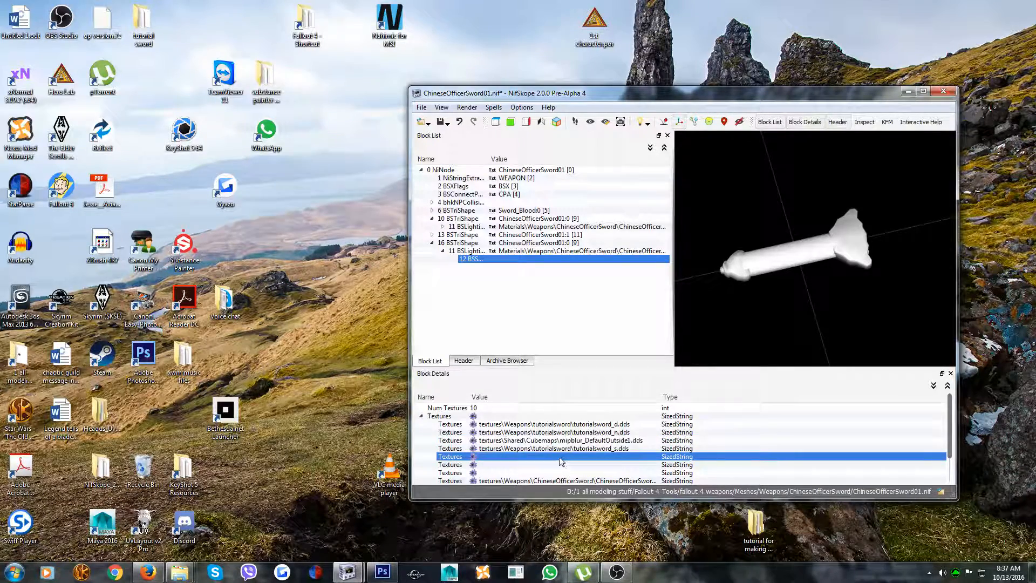
double_click(552, 480)
key("Delete")
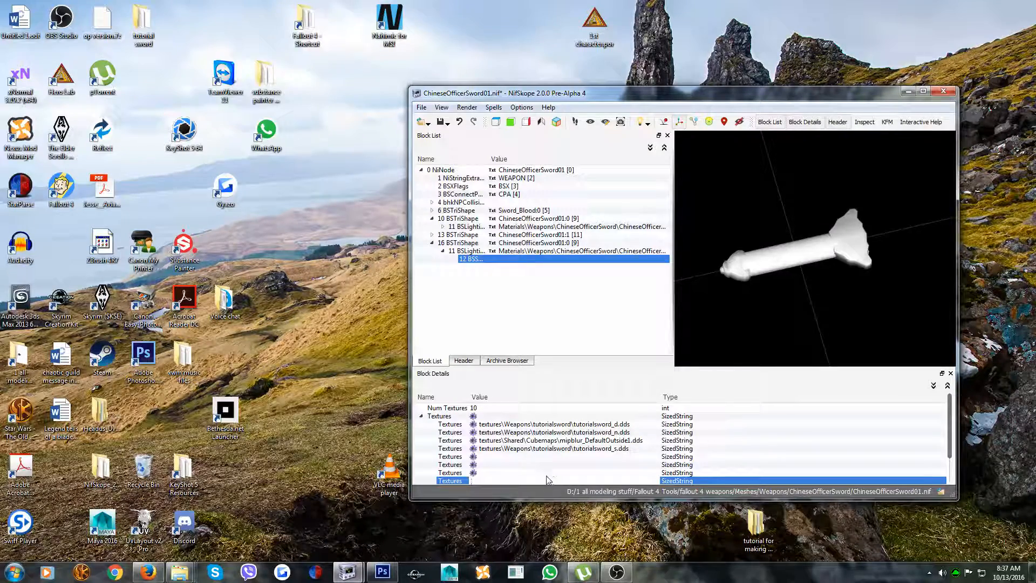
- Remove the Sword_Blood:0 shape from the file together with its whole branch
left_click(518, 235)
left_click(528, 243)
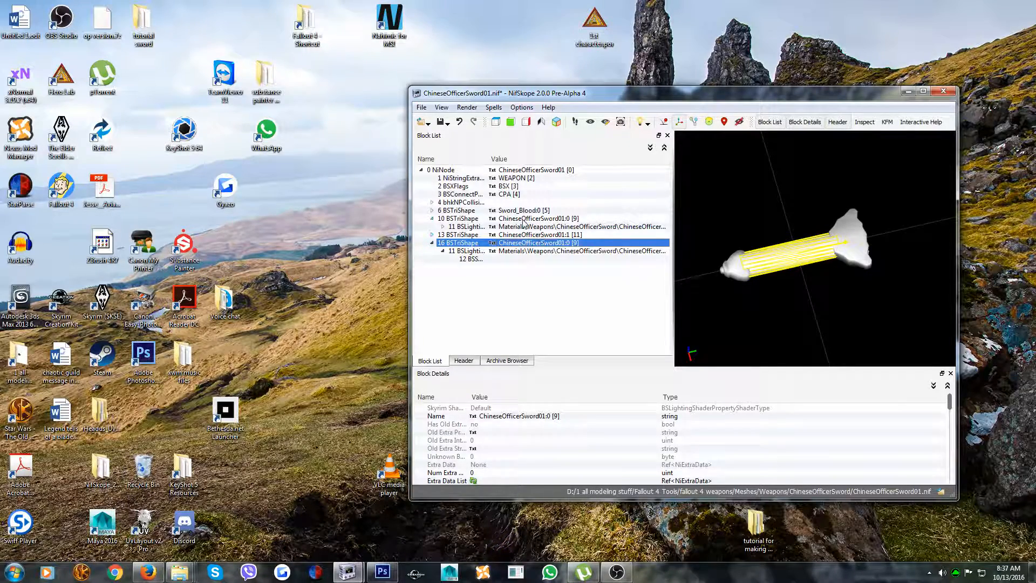
left_click(523, 219)
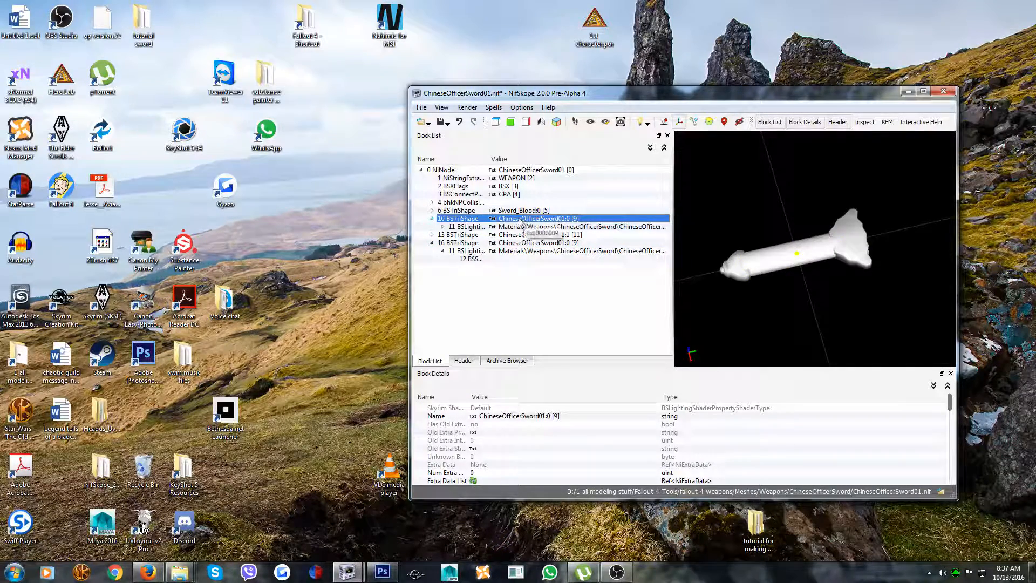
left_click(509, 211)
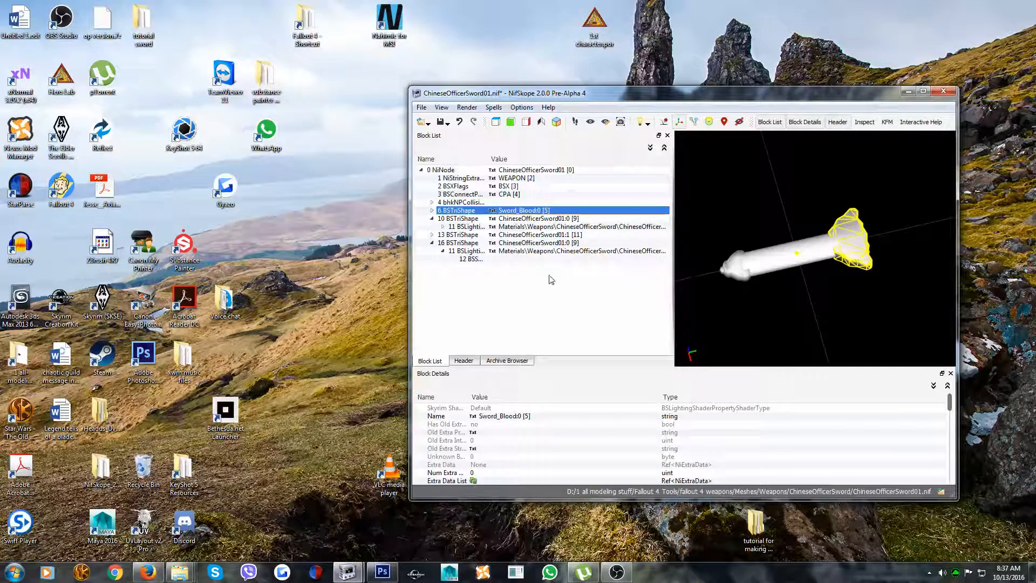
right_click(447, 210)
mouse_move(480, 240)
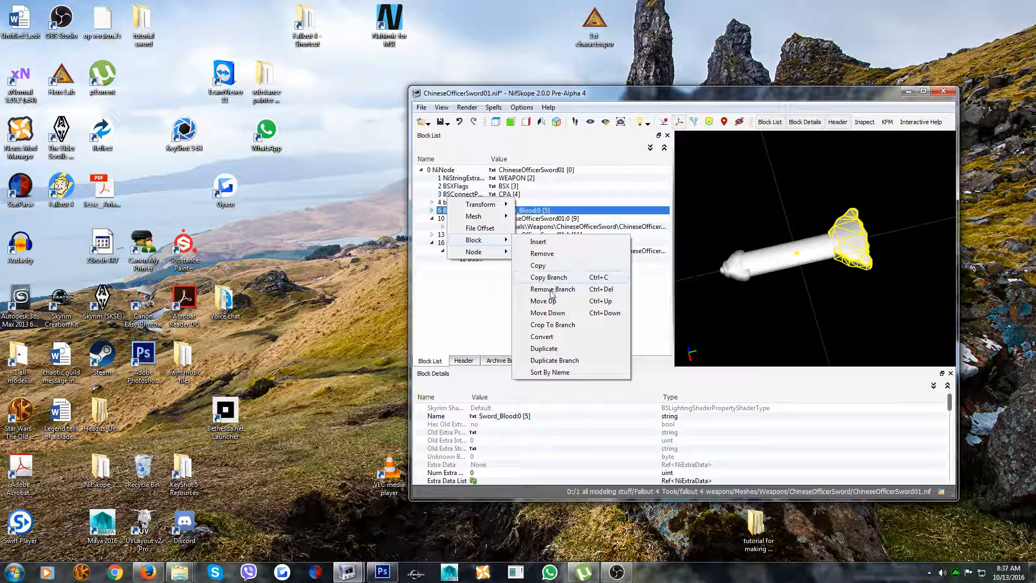
left_click(552, 290)
- Remove the ChineseOfficerSword01:1 shape together with its whole branch
left_click(459, 218)
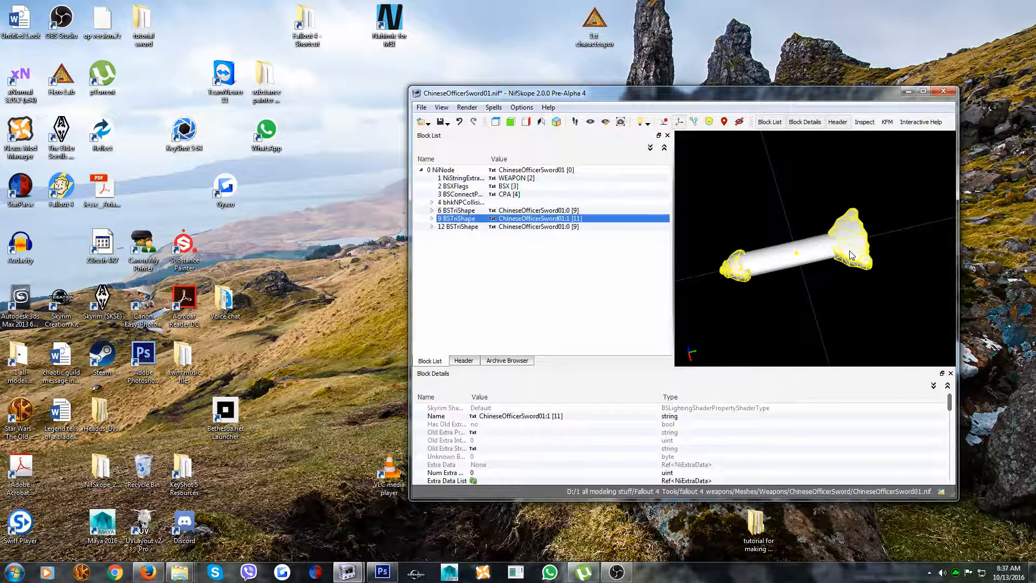
right_click(461, 218)
mouse_move(488, 251)
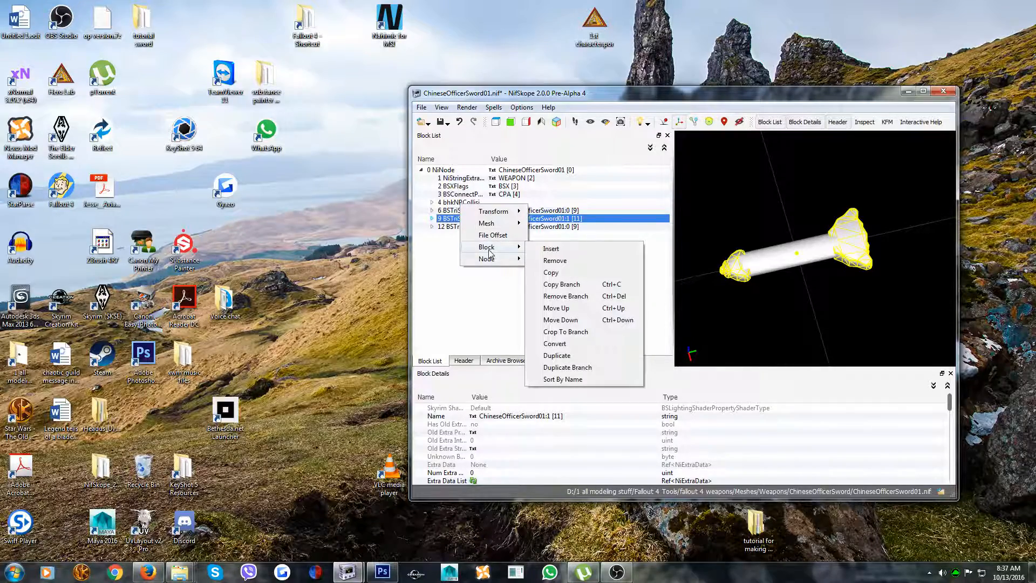
left_click(558, 297)
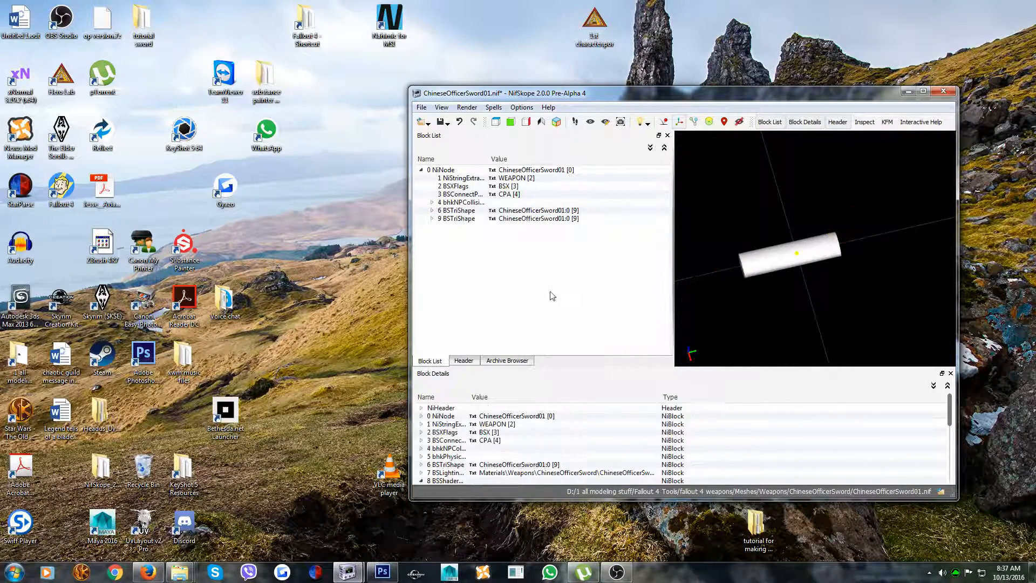
- Remove only the original ChineseOfficerSword01:0 shape block, the first of the two BSTriShape blocks, without removing its branch
left_click(528, 212)
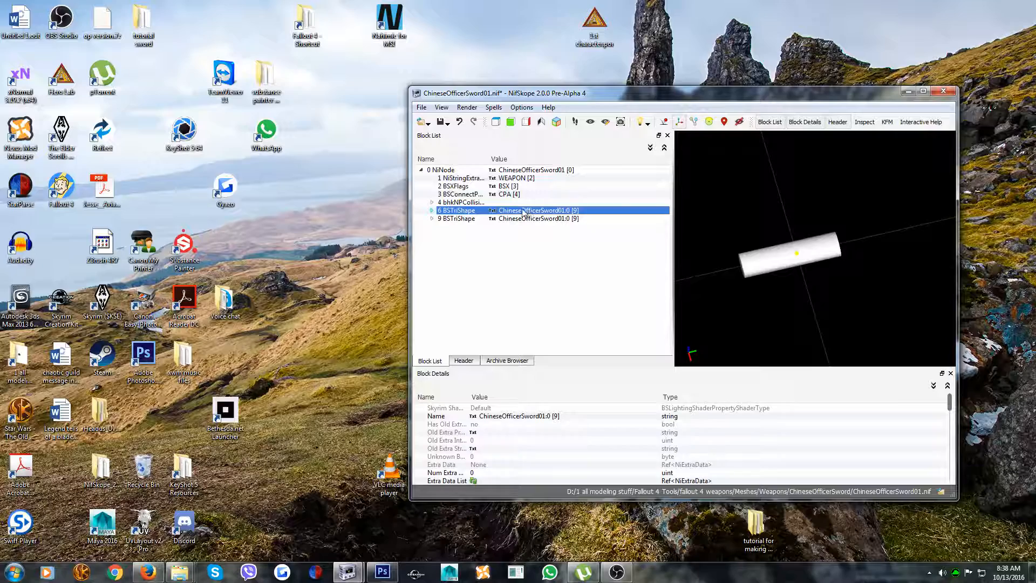
left_click(432, 211)
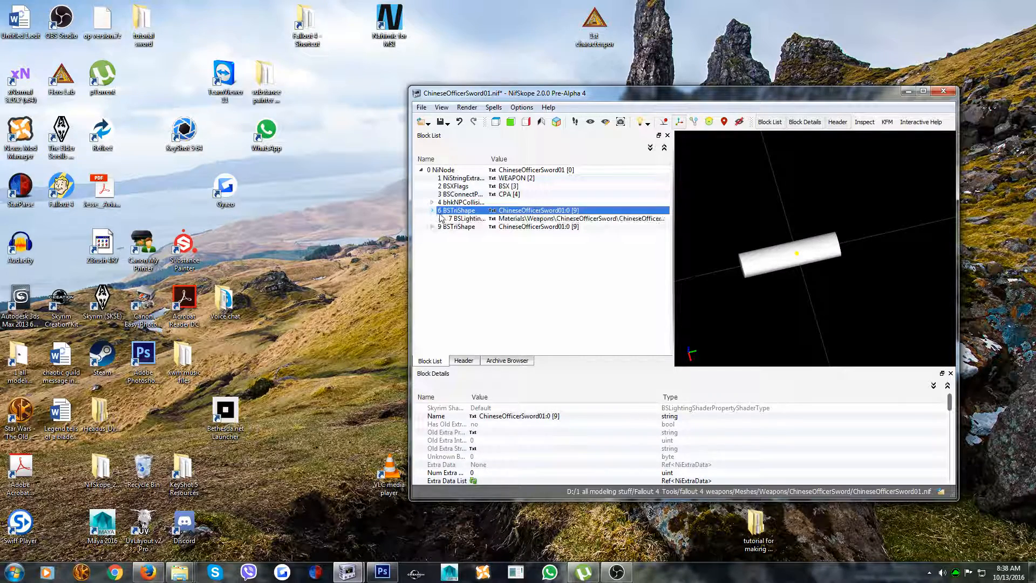
left_click(454, 218)
left_click(454, 210)
right_click(454, 210)
mouse_move(478, 243)
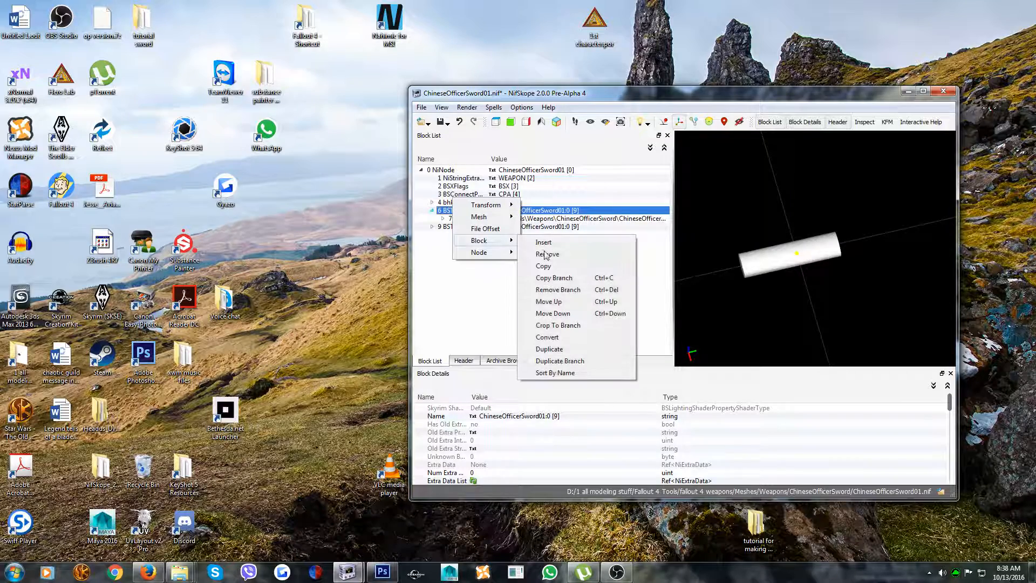
left_click(548, 255)
- Inspect the remaining shape's lighting shader material path and its string index, and compare them with the header's string list
left_click(467, 212)
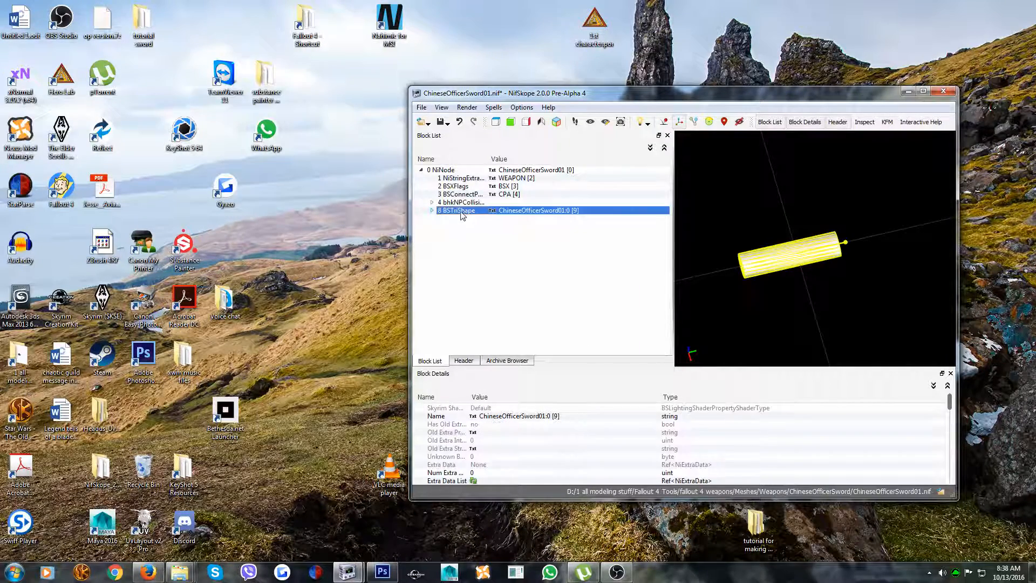
left_click(432, 211)
left_click(470, 218)
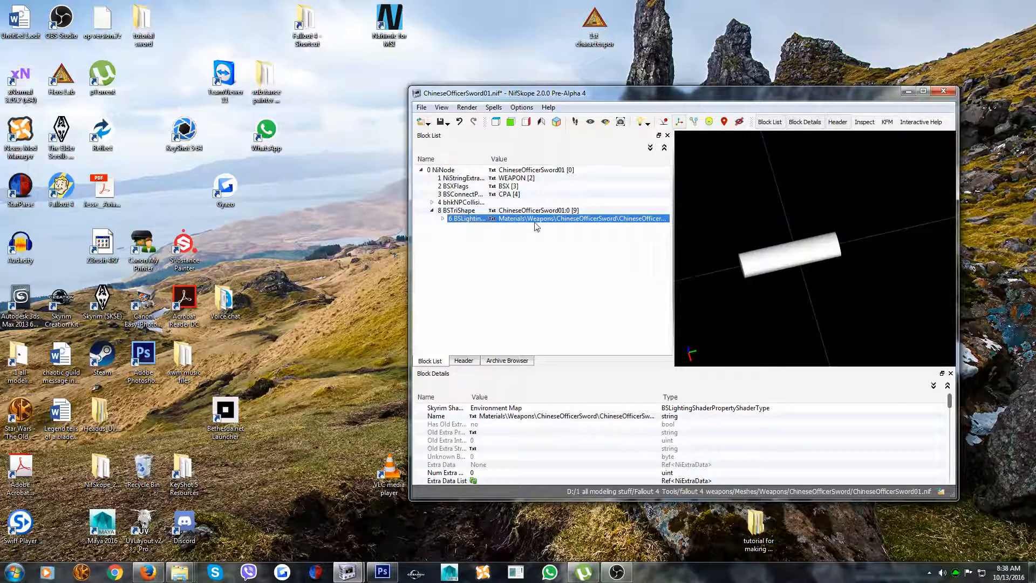
left_click(432, 211)
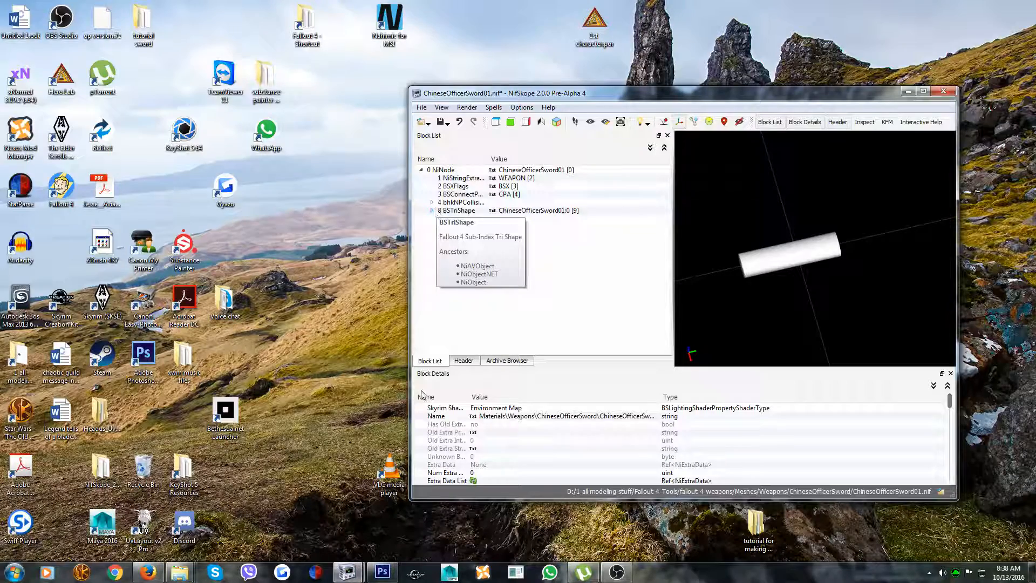
left_click(464, 360)
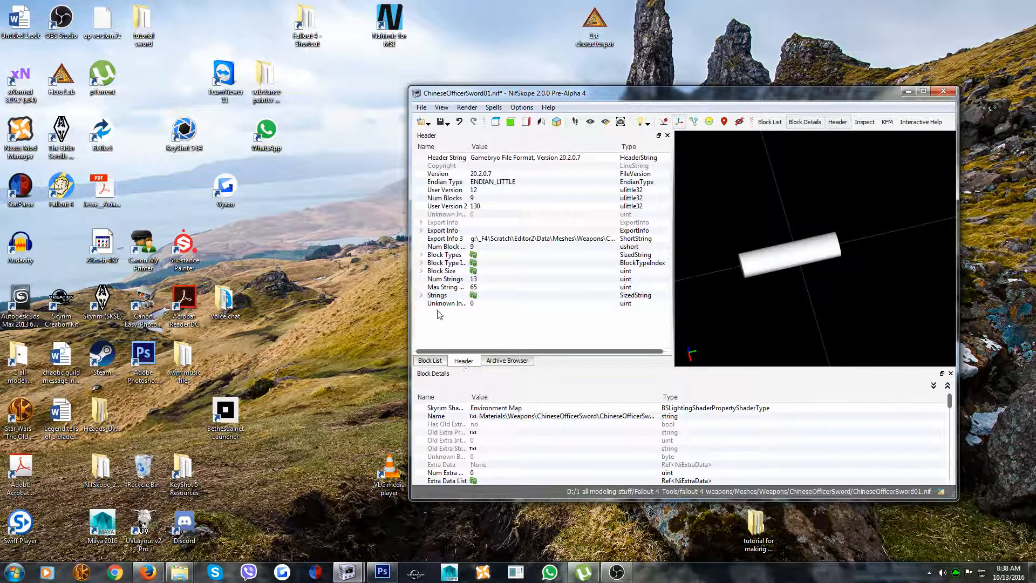
left_click(421, 295)
scroll(477, 306, "down", 3)
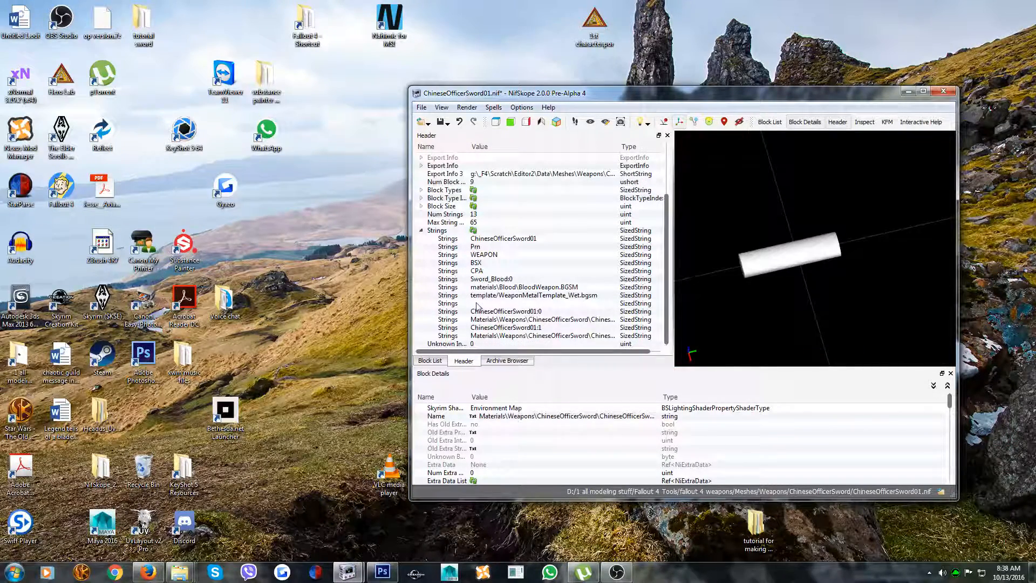
left_click(430, 360)
left_click(544, 212)
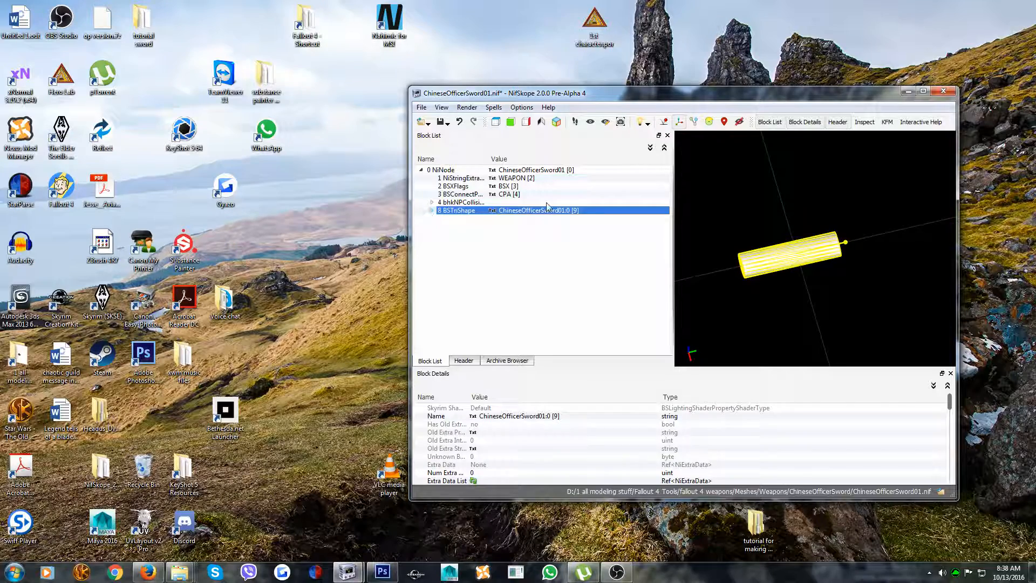
left_click(432, 210)
left_click(561, 219)
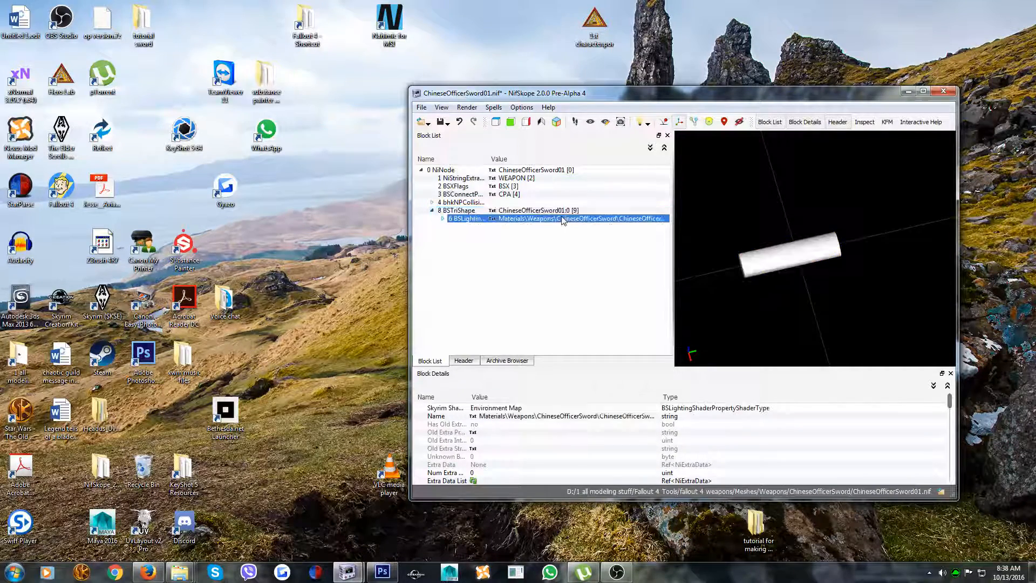
double_click(522, 218)
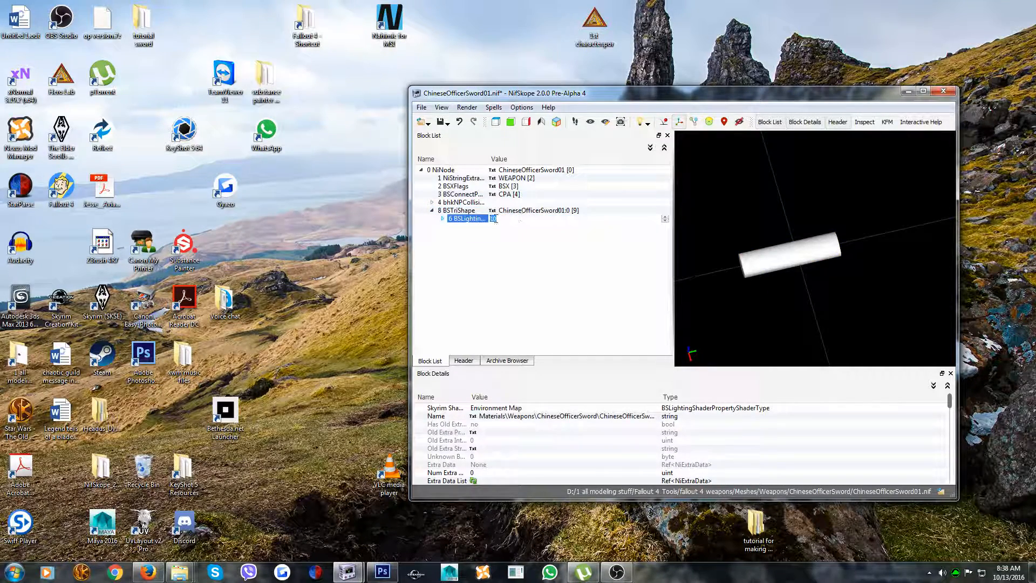
- In the header strings, change the file name in the ChineseOfficerSword01A.BGSM material path to tutorialsword, keeping the .BGSM extension
left_click(462, 361)
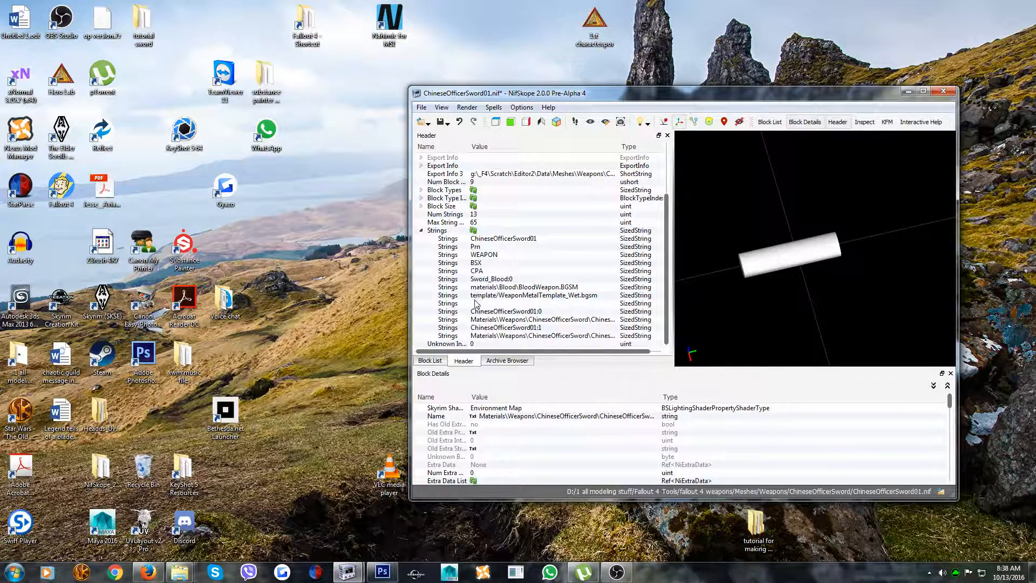
left_click(477, 322)
double_click(567, 318)
left_click(600, 321)
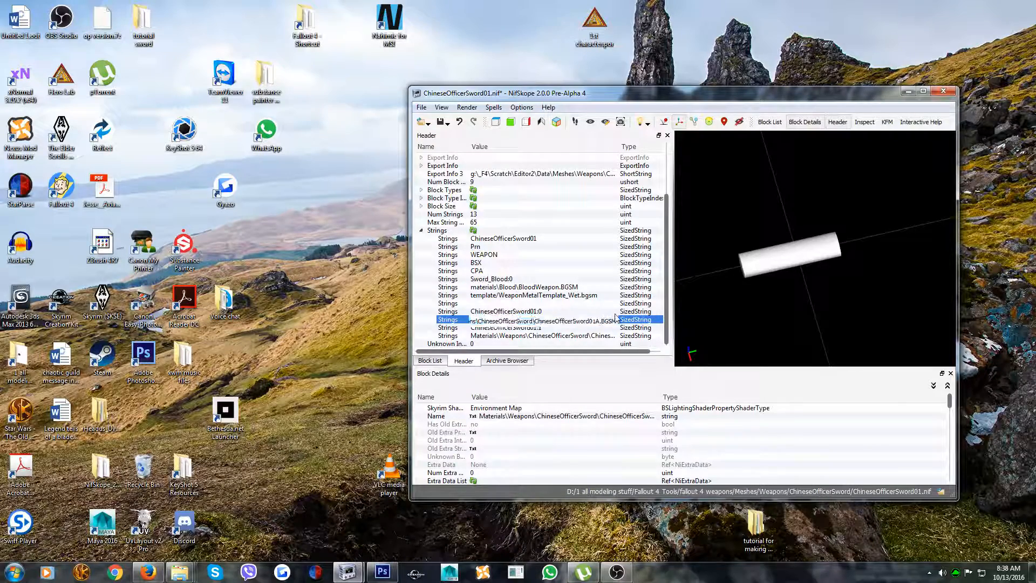
key("BackSpace")
key("BackSpace")
key("BackSpace")
key("BackSpace")
key("BackSpace")
key("BackSpace")
key("BackSpace")
key("BackSpace")
key("BackSpace")
key("BackSpace")
key("BackSpace")
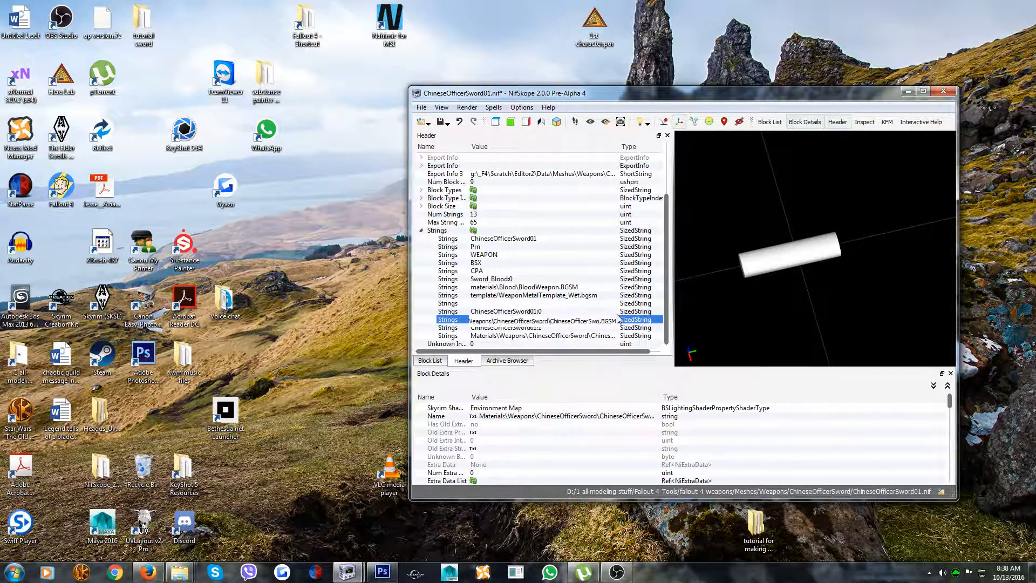
key("BackSpace")
key("BackSpace")
key("BackSpace")
key("BackSpace")
key("BackSpace")
key("BackSpace")
key("BackSpace")
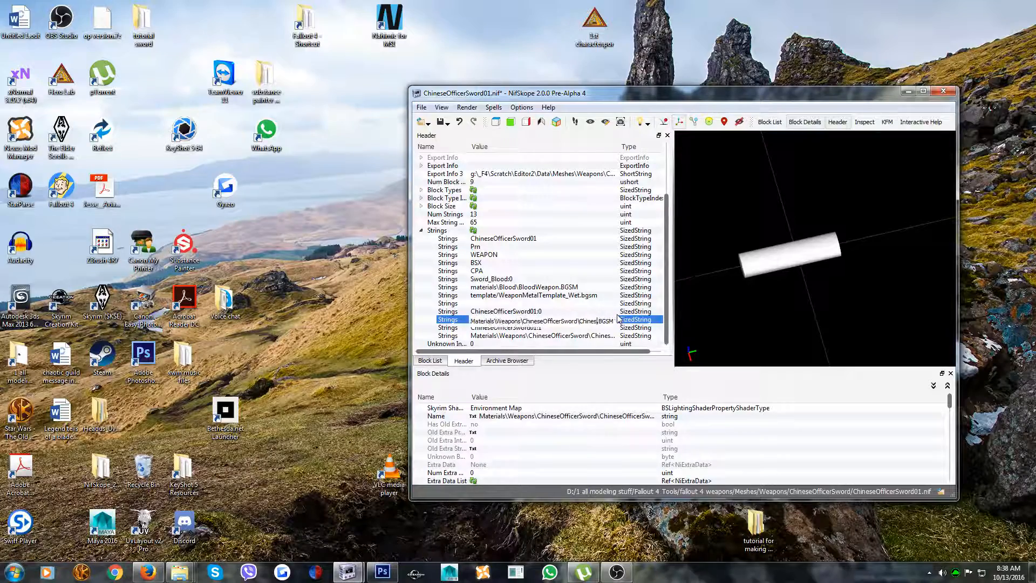
key("BackSpace")
key("BackSpace")
type("tutorialswo")
- Replace the folder in that material path to give Materials\Weapons\tutorialsword\tutorialsword.BGSM, and check it on the handle's shader property
key("BackSpace")
key("BackSpace")
key("BackSpace")
key("BackSpace")
key("BackSpace")
key("BackSpace")
key("BackSpace")
key("BackSpace")
key("BackSpace")
key("BackSpace")
key("BackSpace")
key("BackSpace")
key("BackSpace")
key("BackSpace")
key("BackSpace")
key("BackSpace")
key("BackSpace")
key("BackSpace")
key("BackSpace")
type("tutorialsword")
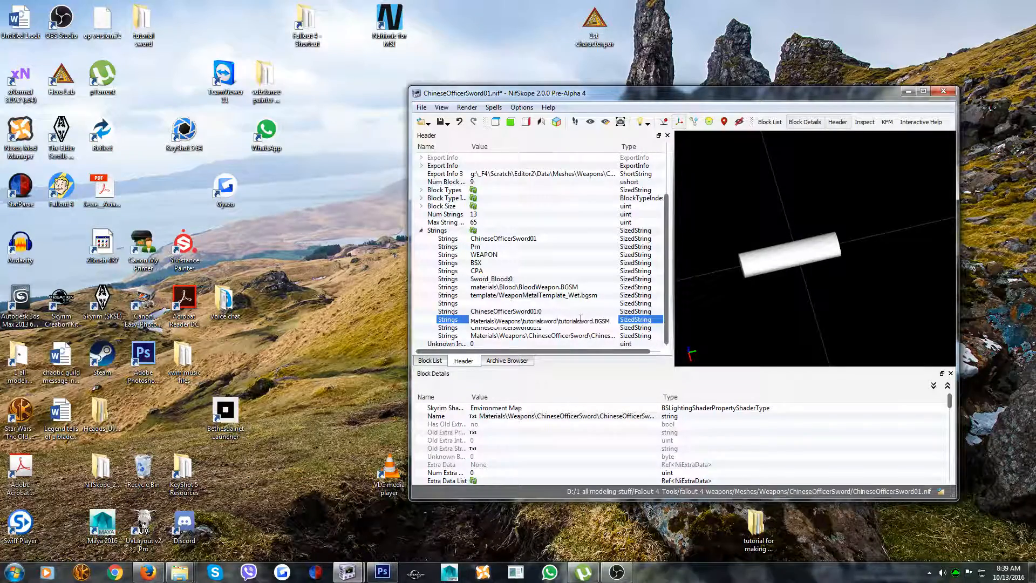
left_click(518, 313)
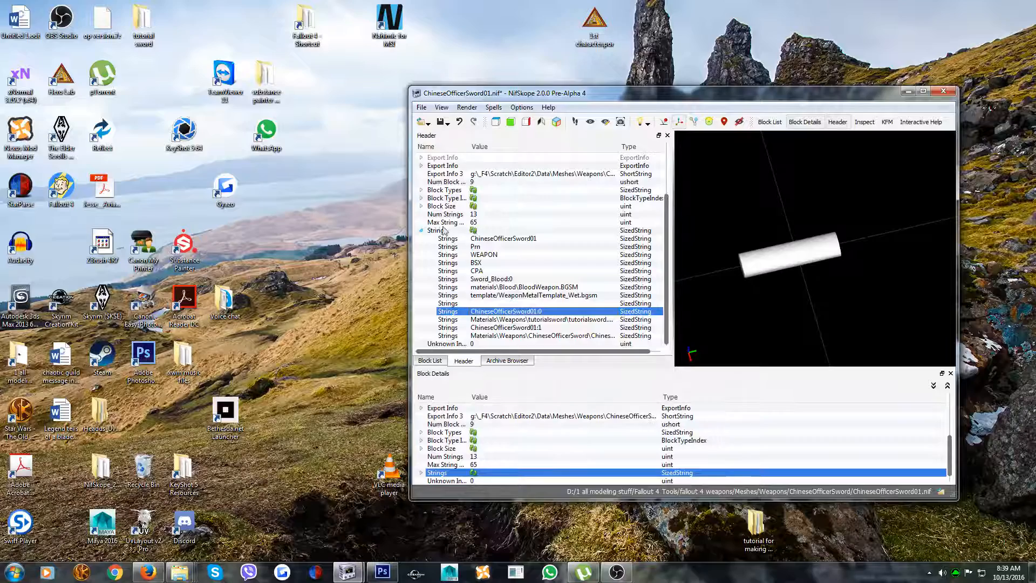
left_click(421, 231)
left_click(438, 361)
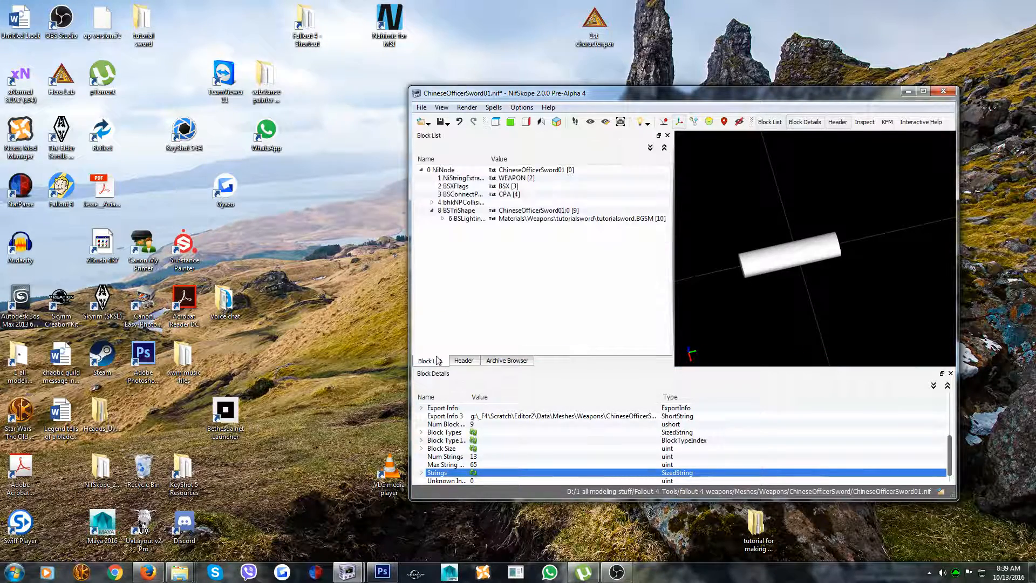
left_click(601, 219)
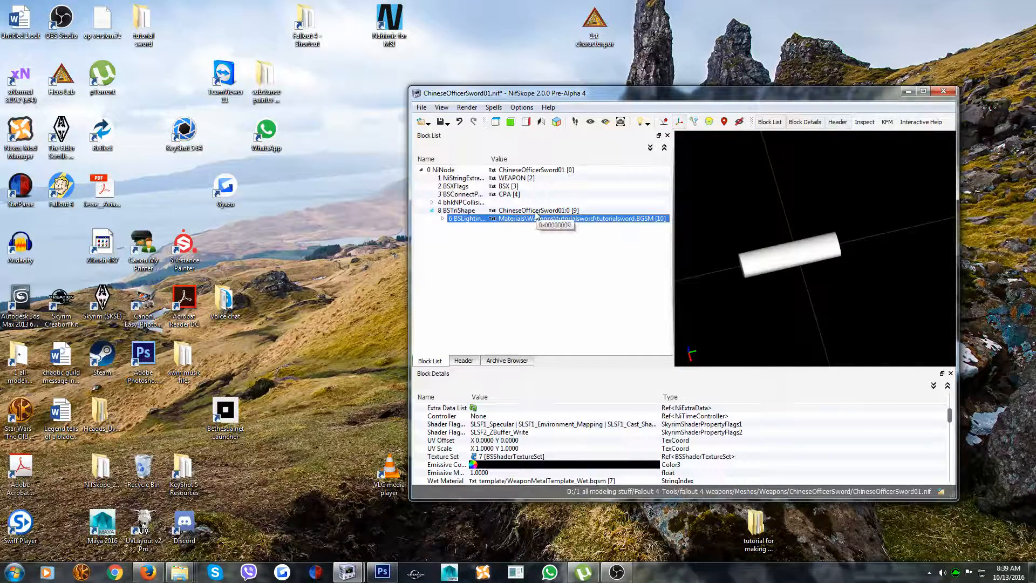
left_click(768, 262)
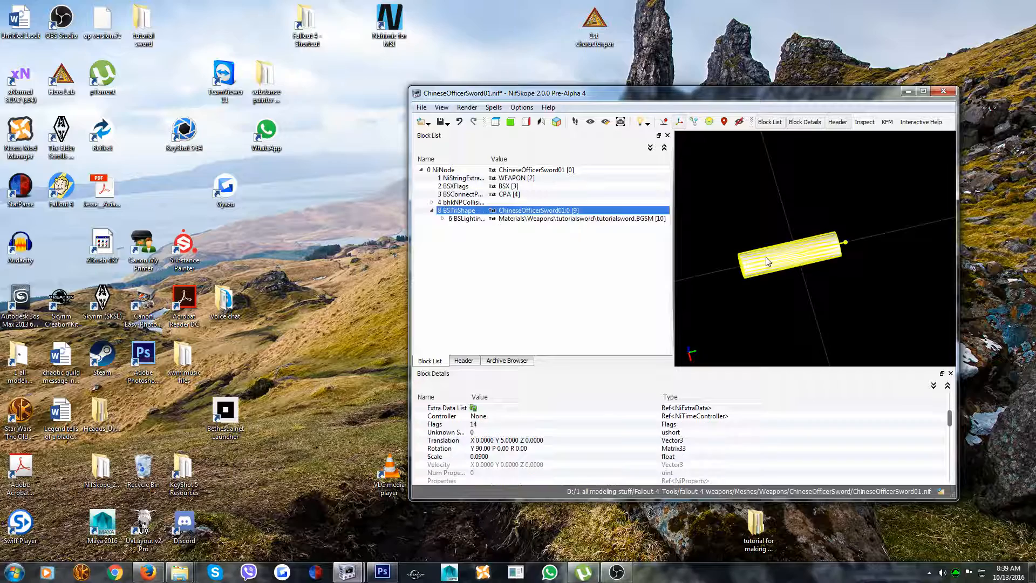
left_click(433, 211)
- Start saving the mesh as a new file and choose the Fallout 4\Data\Meshes\Weapons\Tutorialsword folder as destination
left_click(421, 107)
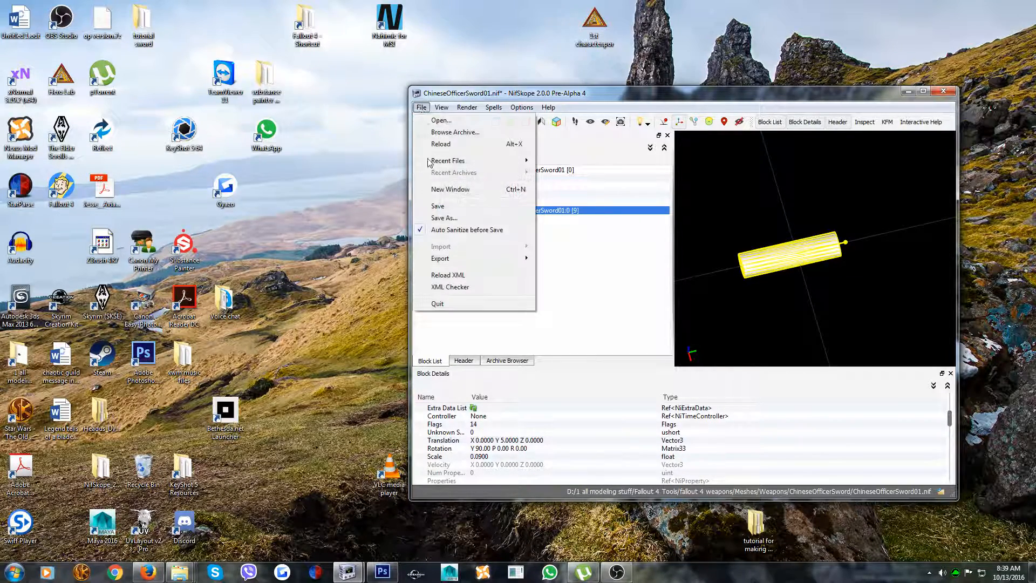
left_click(443, 219)
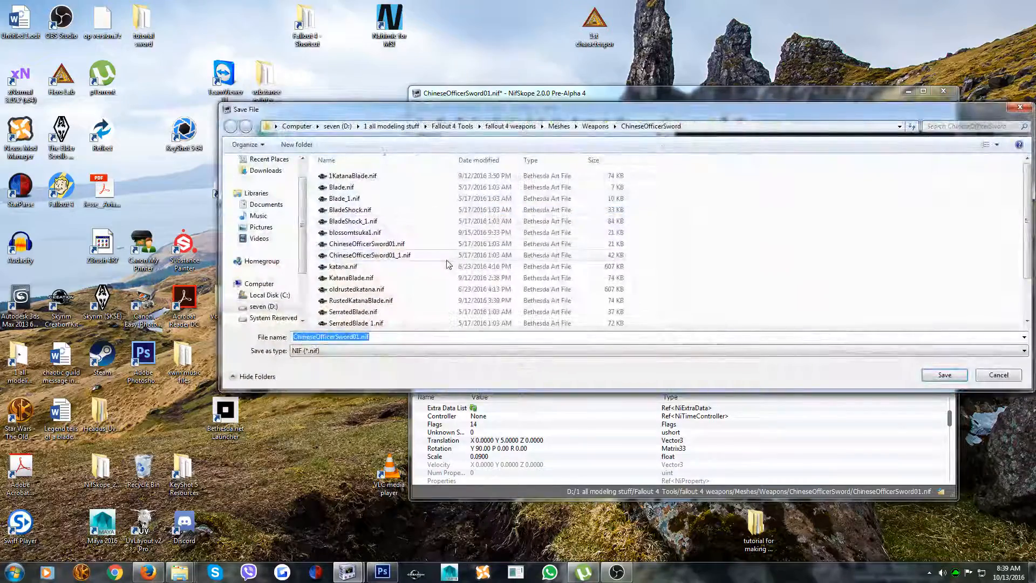
scroll(303, 194, "up", 1)
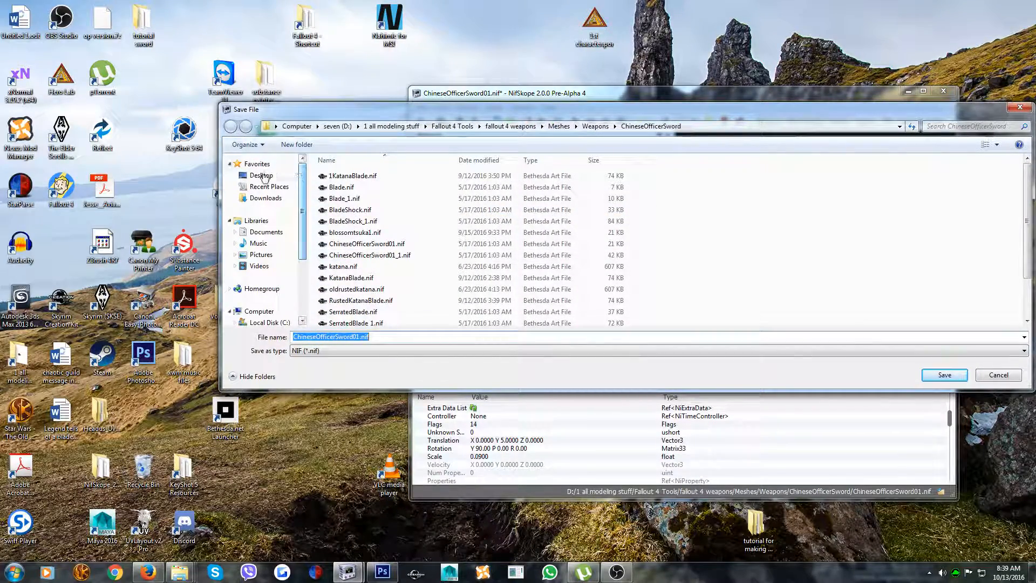
left_click(262, 176)
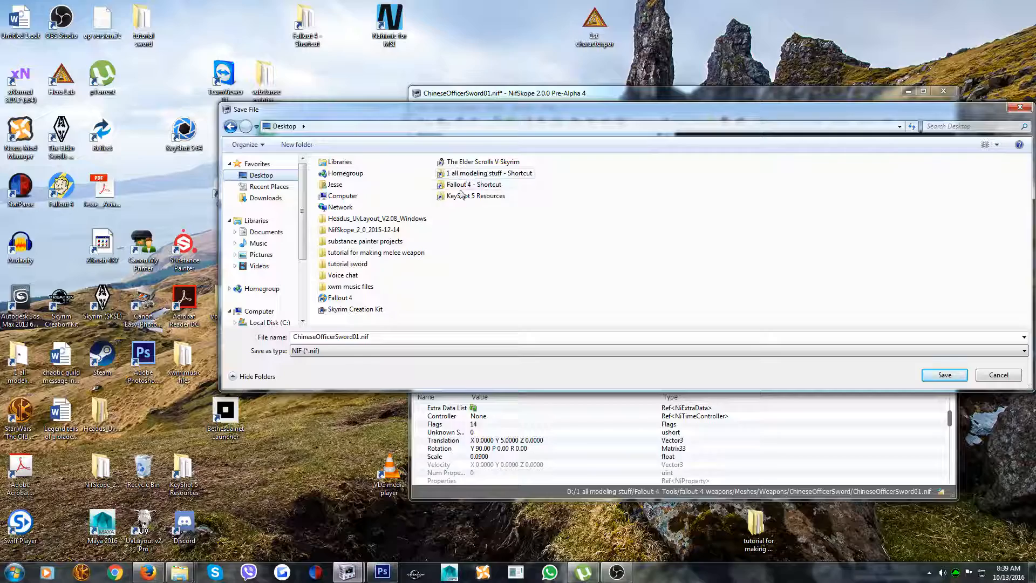
double_click(462, 185)
double_click(405, 184)
left_click(336, 234)
double_click(336, 233)
scroll(345, 281, "down", 5)
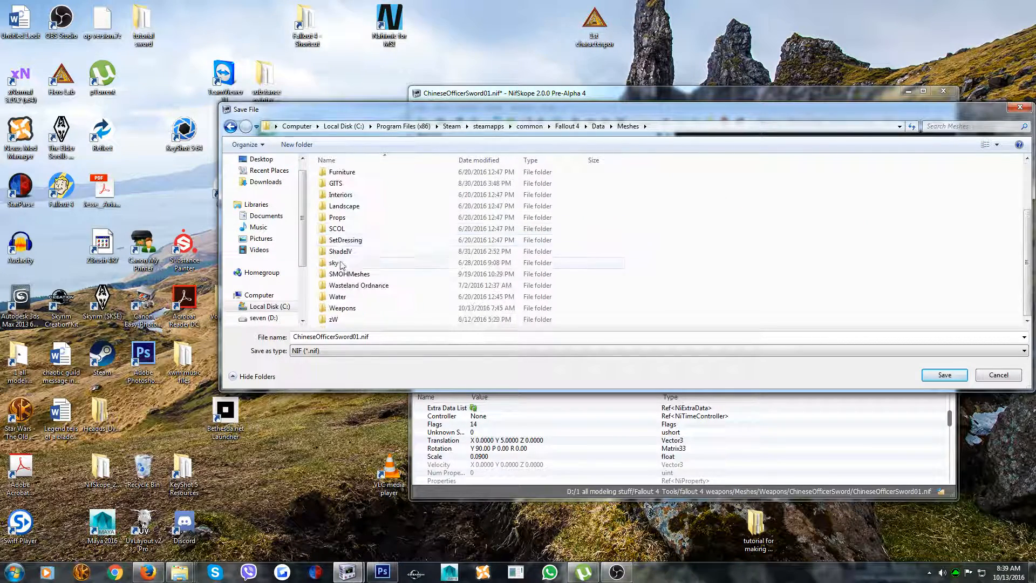
double_click(347, 308)
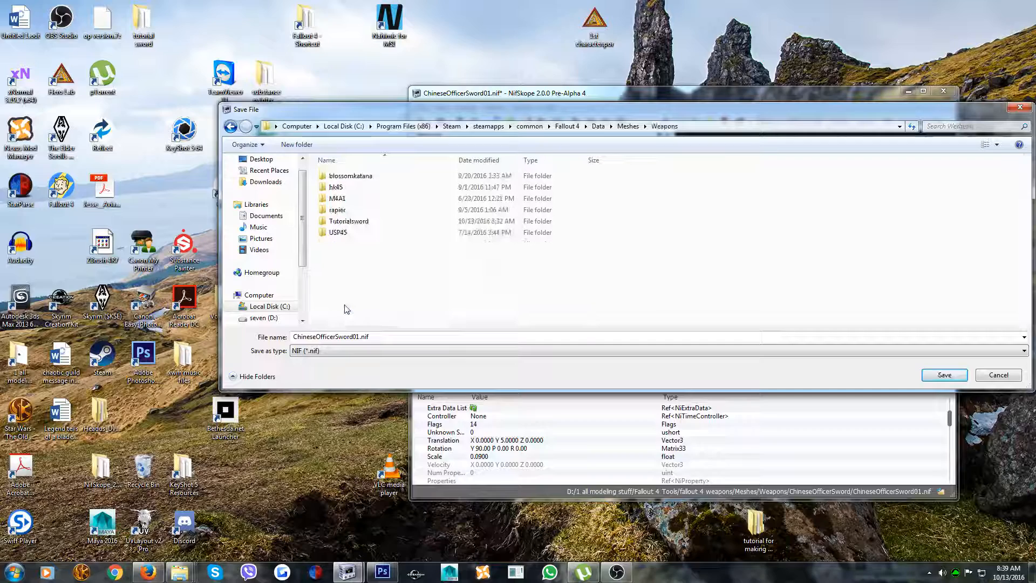
double_click(348, 224)
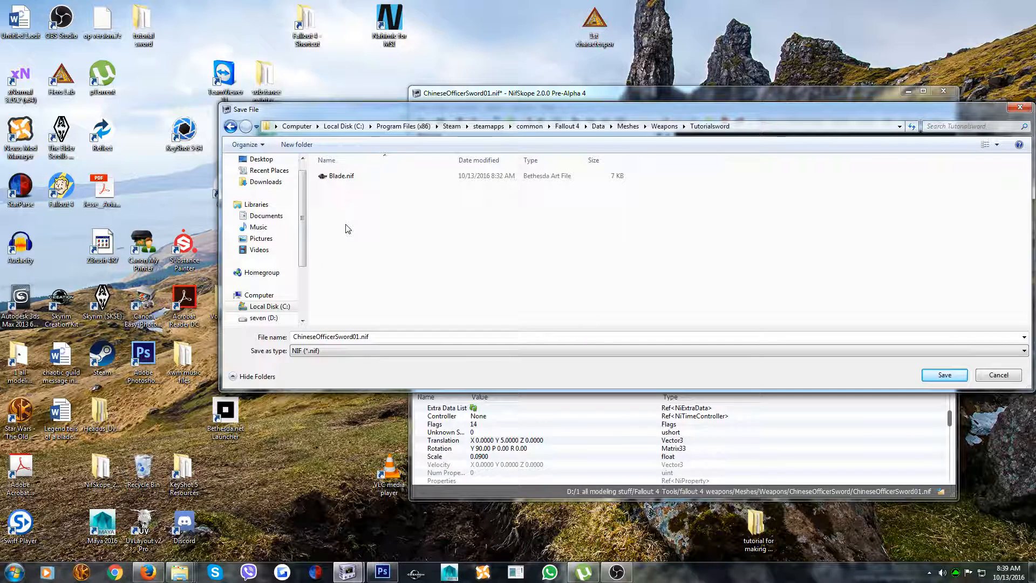
- Name the mesh file handle.nif and save it
double_click(359, 339)
left_click(378, 336)
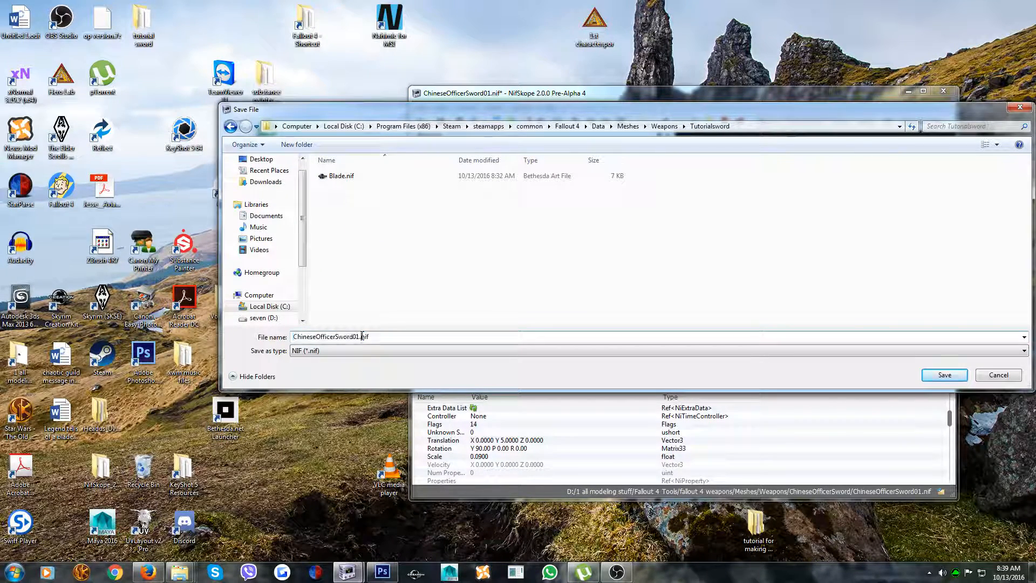
key("BackSpace")
key("BackSpace")
key("BackSpace")
key("BackSpace")
key("BackSpace")
key("BackSpace")
key("BackSpace")
key("BackSpace")
key("BackSpace")
key("BackSpace")
key("BackSpace")
key("BackSpace")
key("BackSpace")
key("BackSpace")
key("BackSpace")
key("BackSpace")
key("BackSpace")
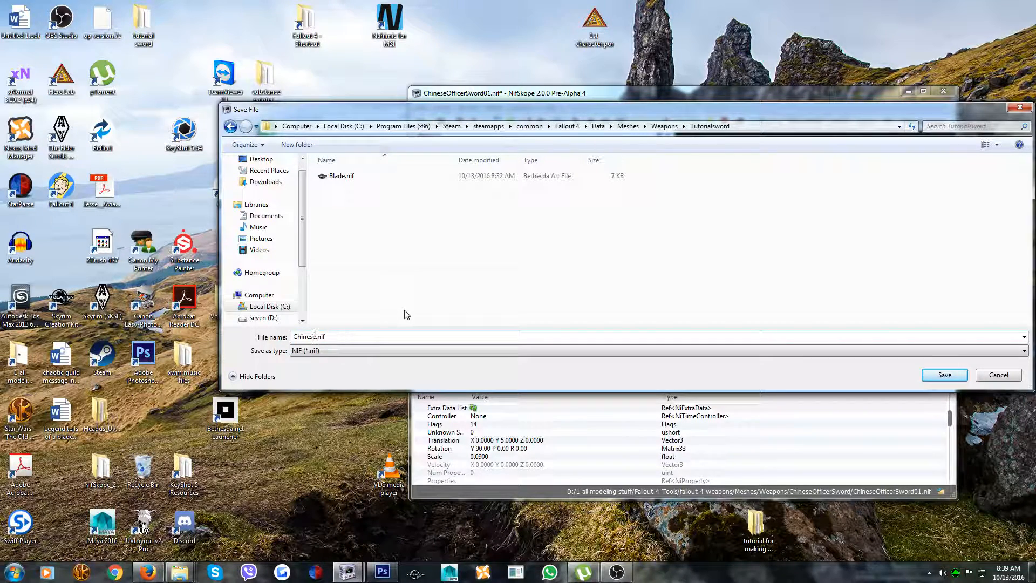
key("BackSpace")
key("BackSpace")
key("BackSpace")
key("BackSpace")
type("janhandel")
key("BackSpace")
key("BackSpace")
type("le")
left_click(945, 374)
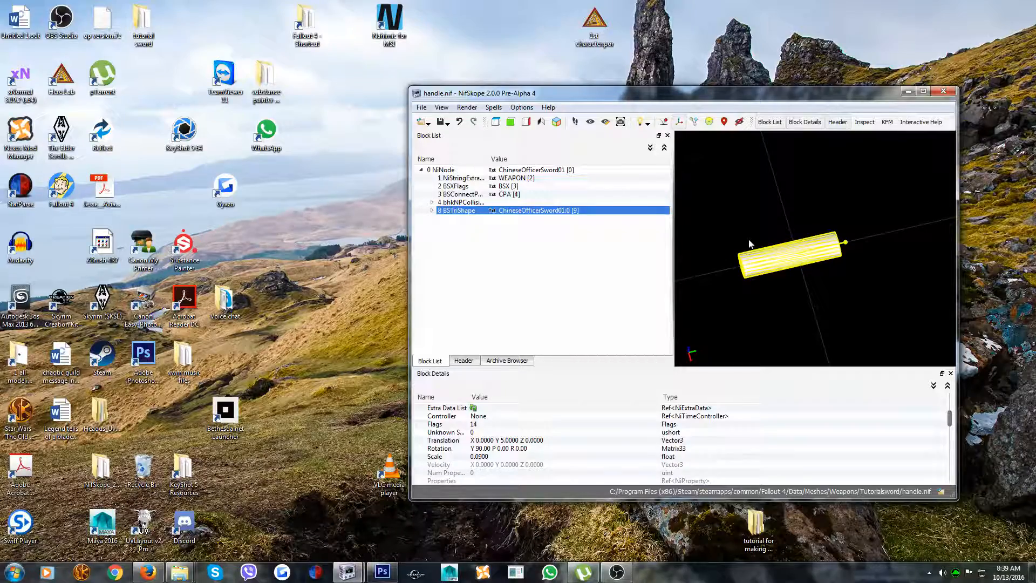
- Switch to Windows Explorer and open the Fallout 4\Data\Meshes\Weapons\Tutorialsword folder
left_click(908, 92)
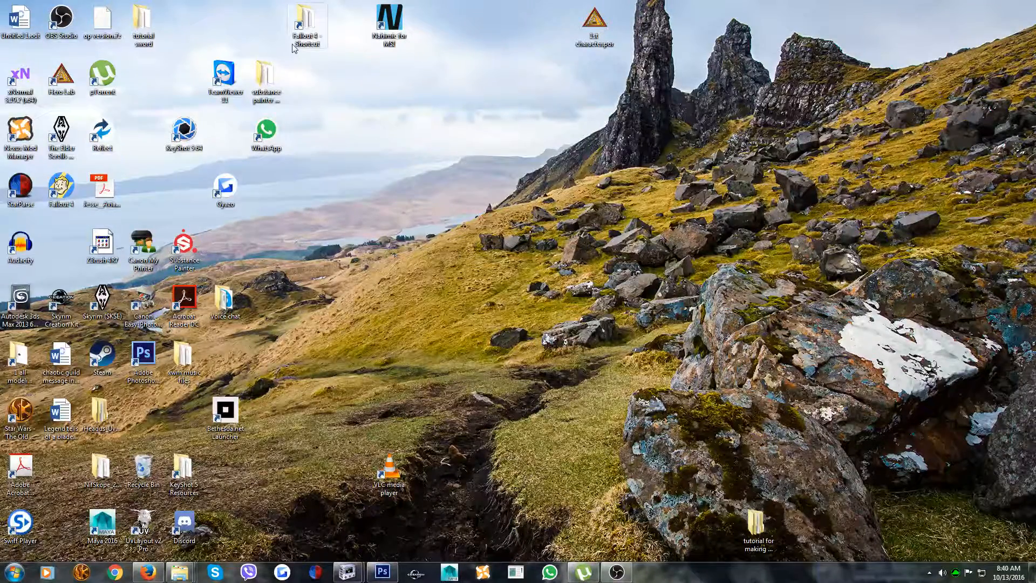
double_click(305, 30)
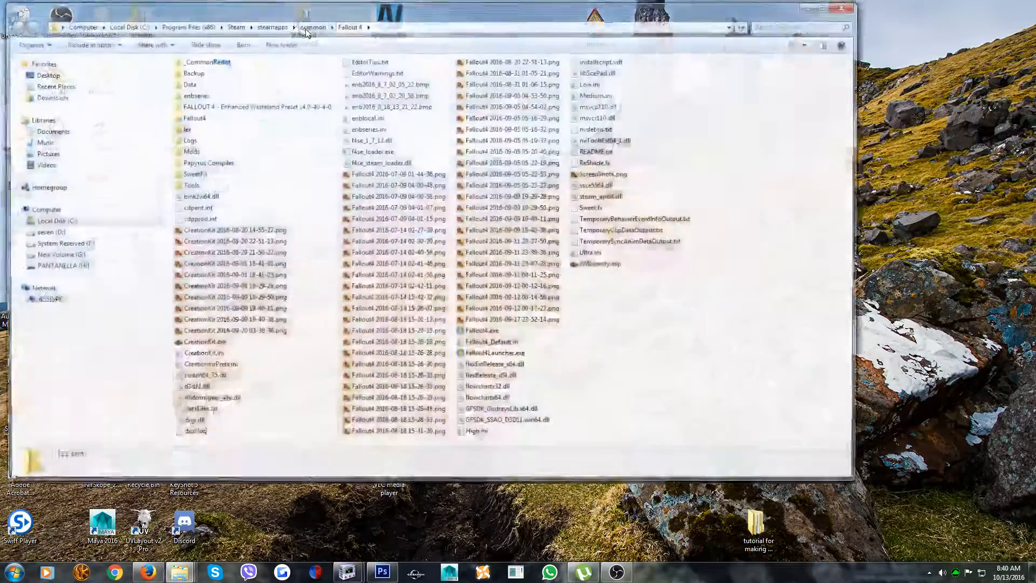
double_click(187, 83)
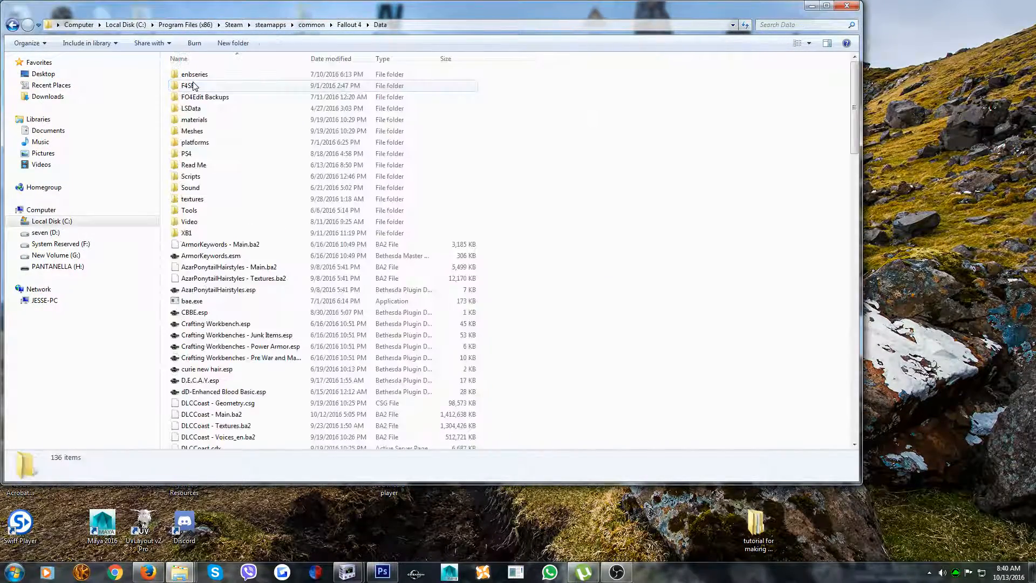
double_click(193, 131)
double_click(192, 276)
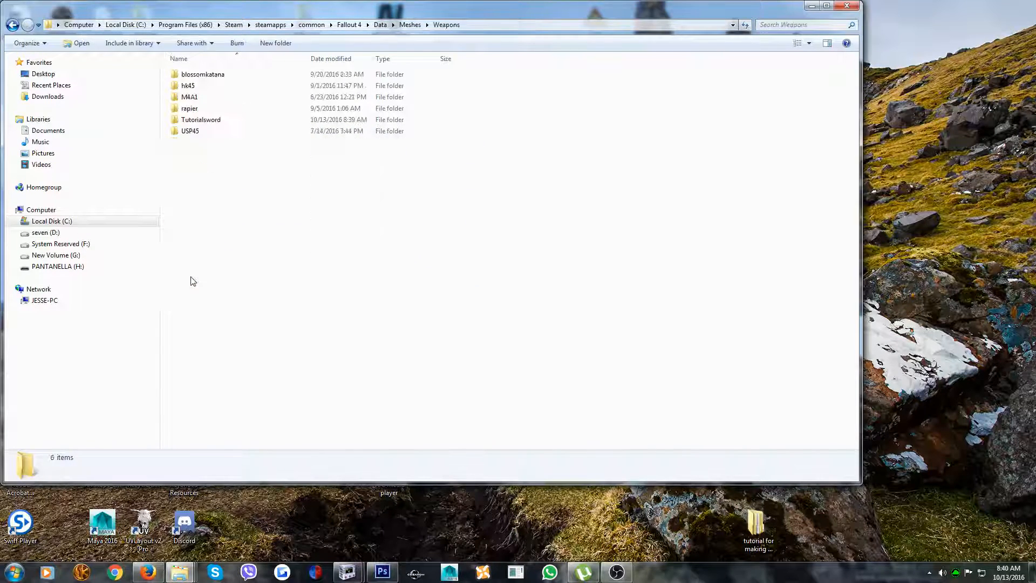
double_click(196, 123)
left_click_drag(300, 12, 438, 93)
- Preview Blade.nif, examine the textured blade from another angle, and close the preview
double_click(324, 157)
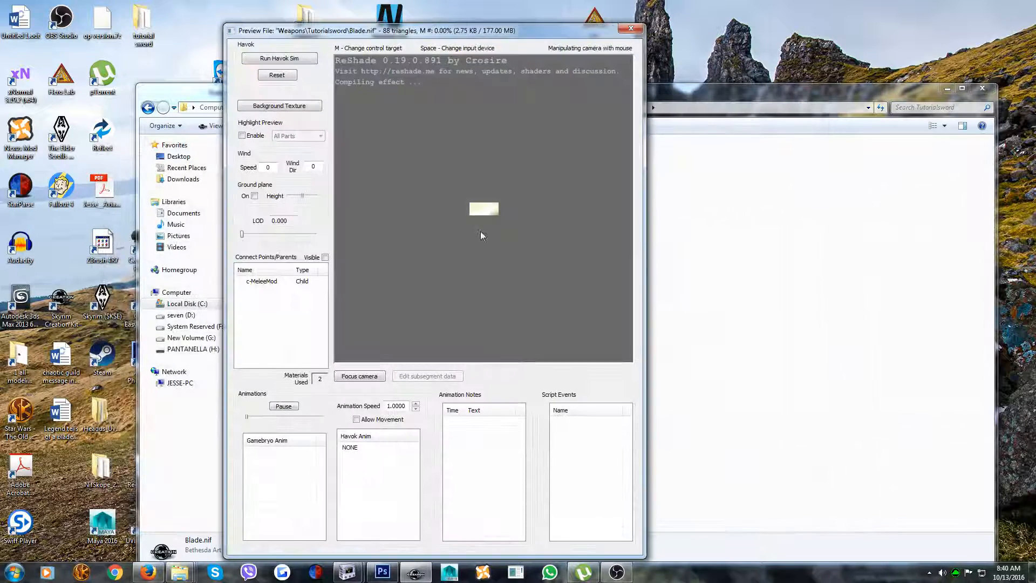
left_click_drag(468, 260, 623, 70)
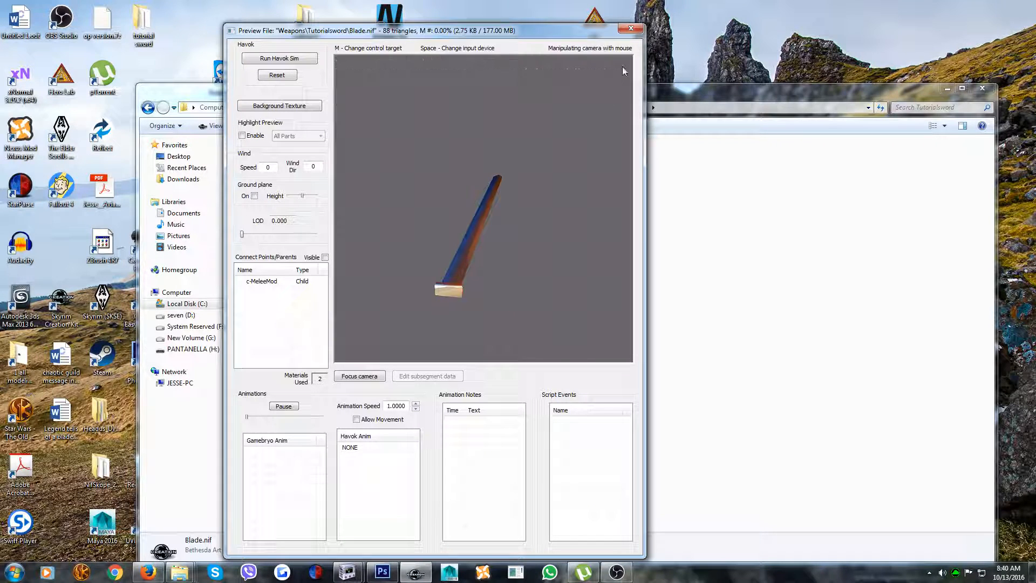
left_click(630, 29)
- Preview handle.nif, examine the textured handle from another angle, and close the preview
left_click(328, 203)
double_click(327, 203)
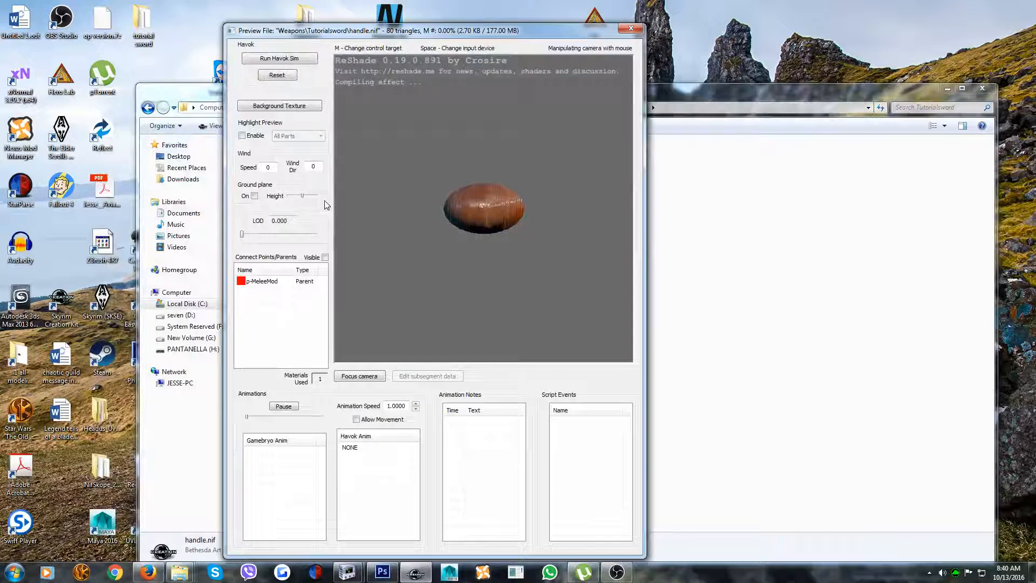
left_click_drag(519, 262, 492, 277)
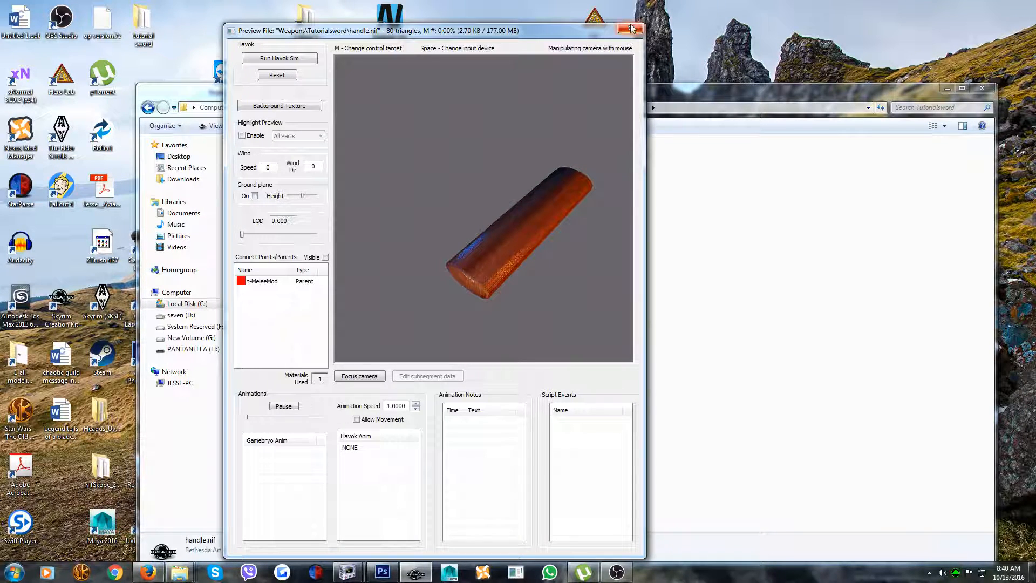
left_click(630, 28)
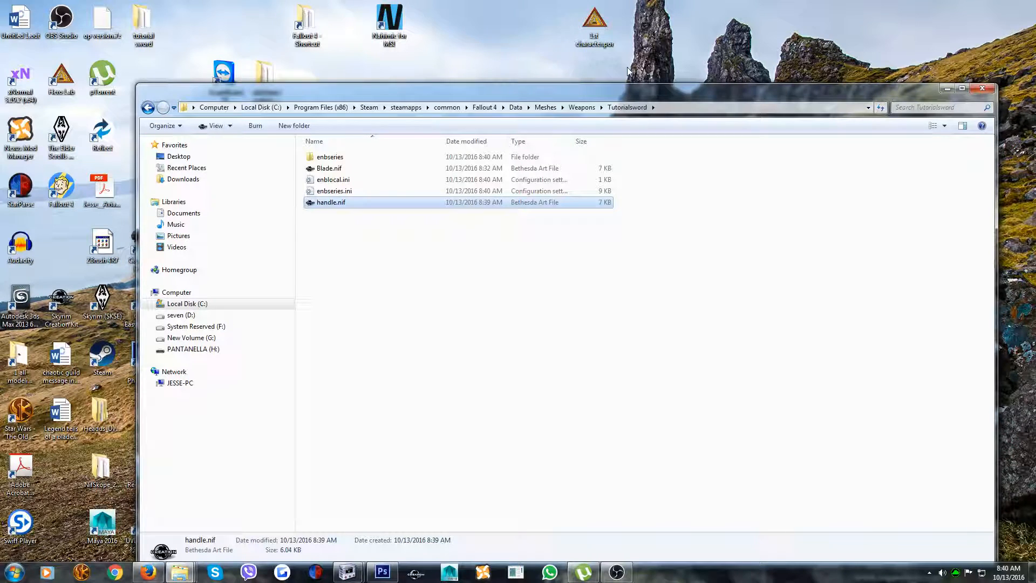